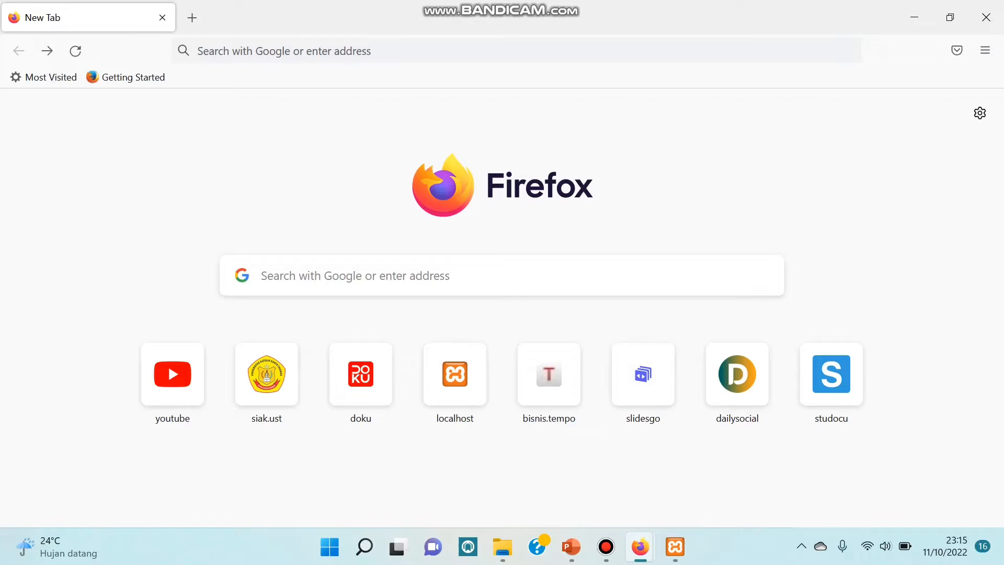
Search Google for "mysql workbench" and open the MySQL Workbench product page on mysql.com
click(299, 276)
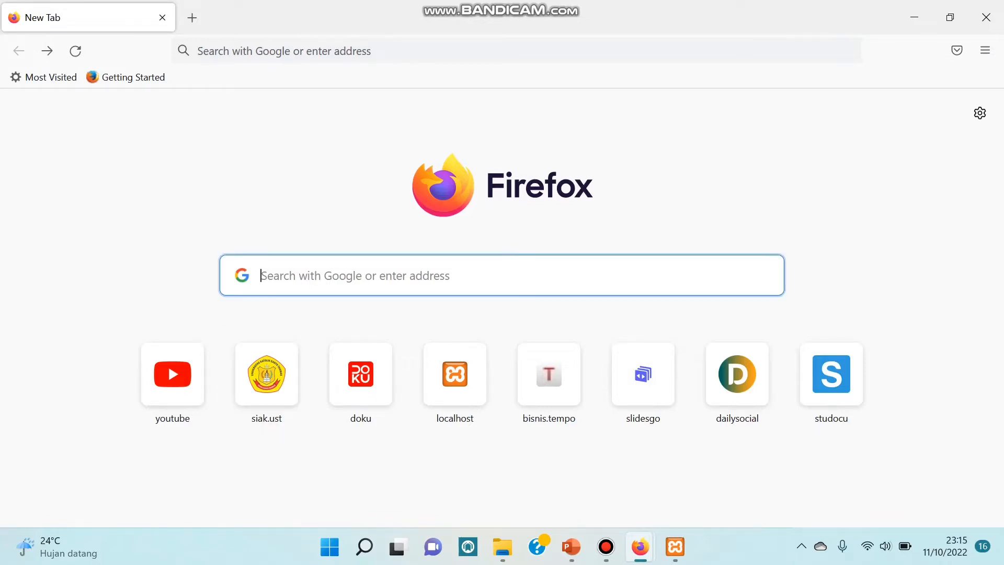
text(m)
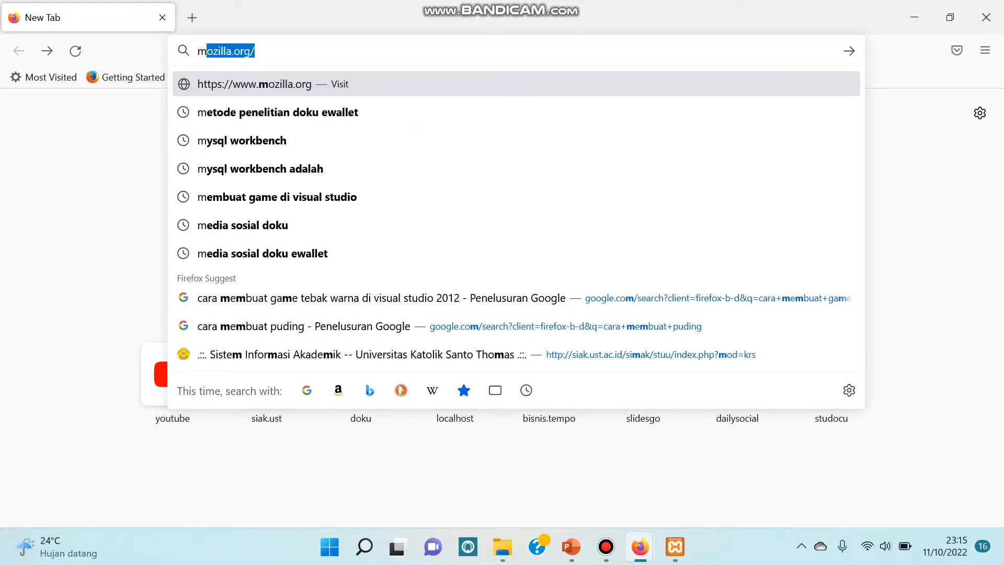
text(ys)
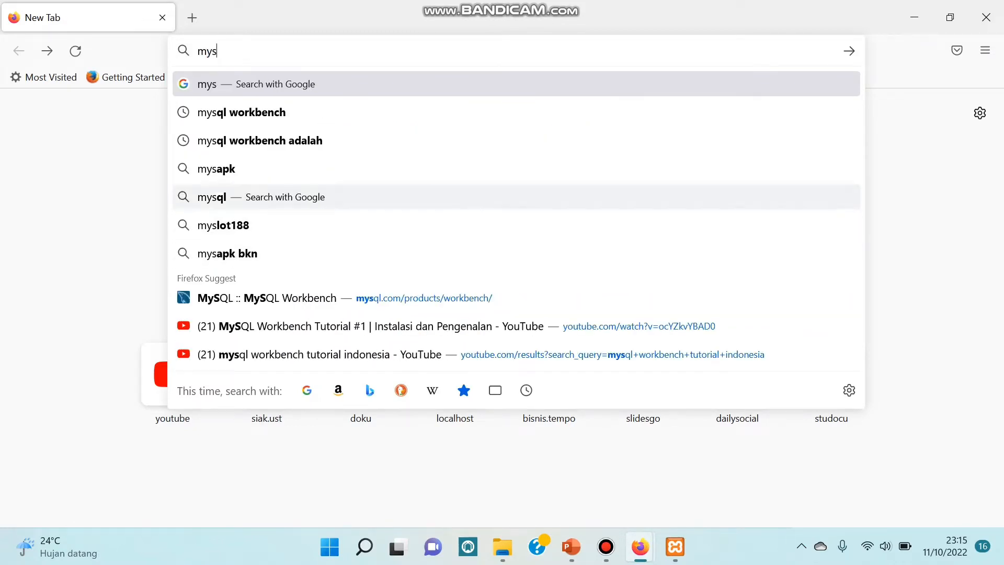
click(293, 112)
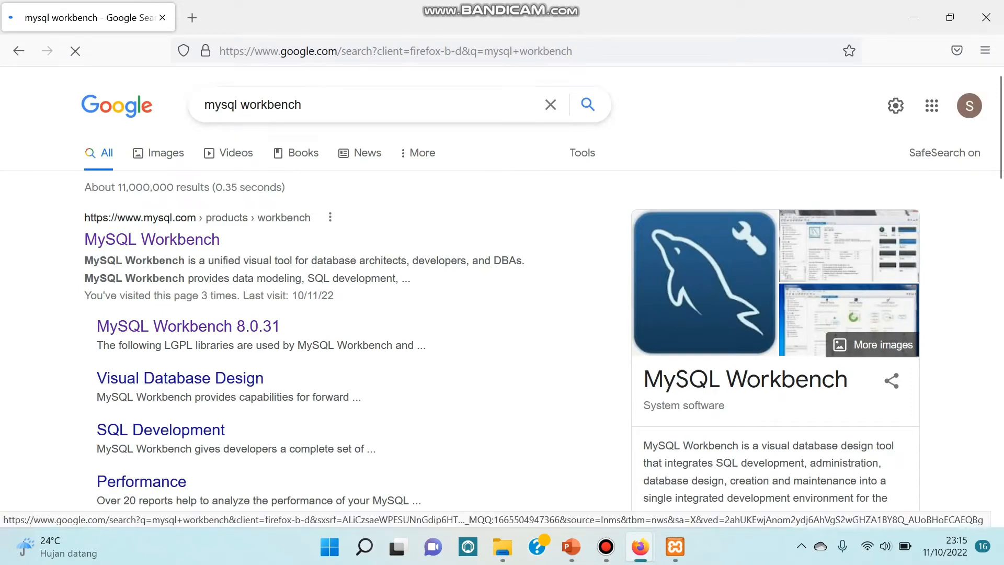
click(152, 239)
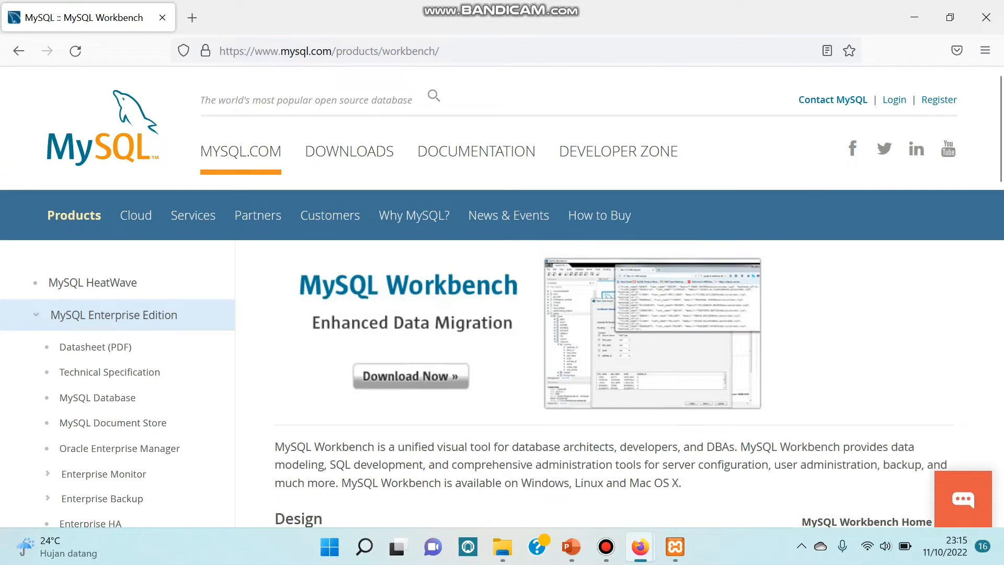
Request the Windows (x86, 64-bit) MSI installer of MySQL Workbench 8.0.31 from the community downloads page
scroll(502, 301, down, 1)
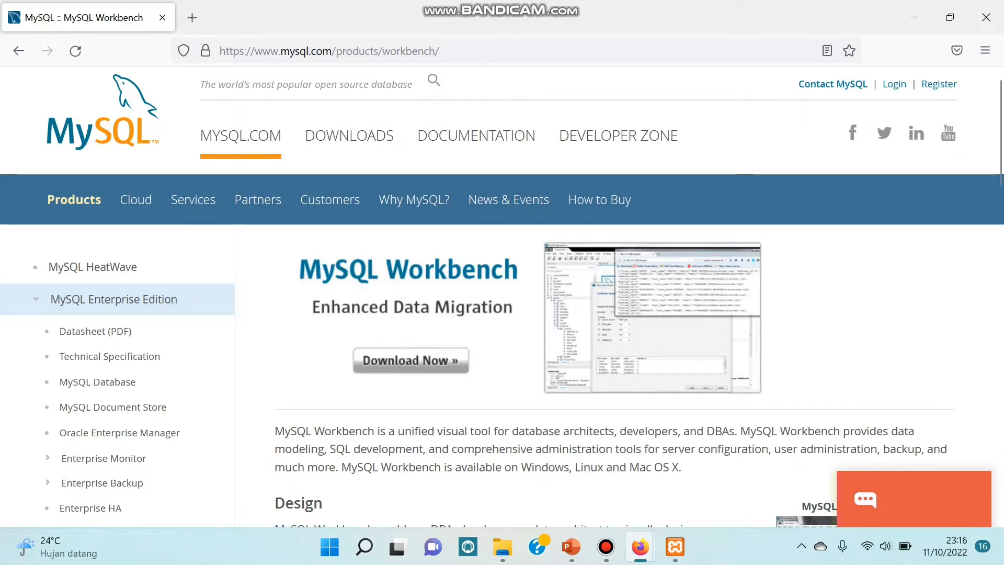
scroll(502, 296, down, 1)
click(411, 323)
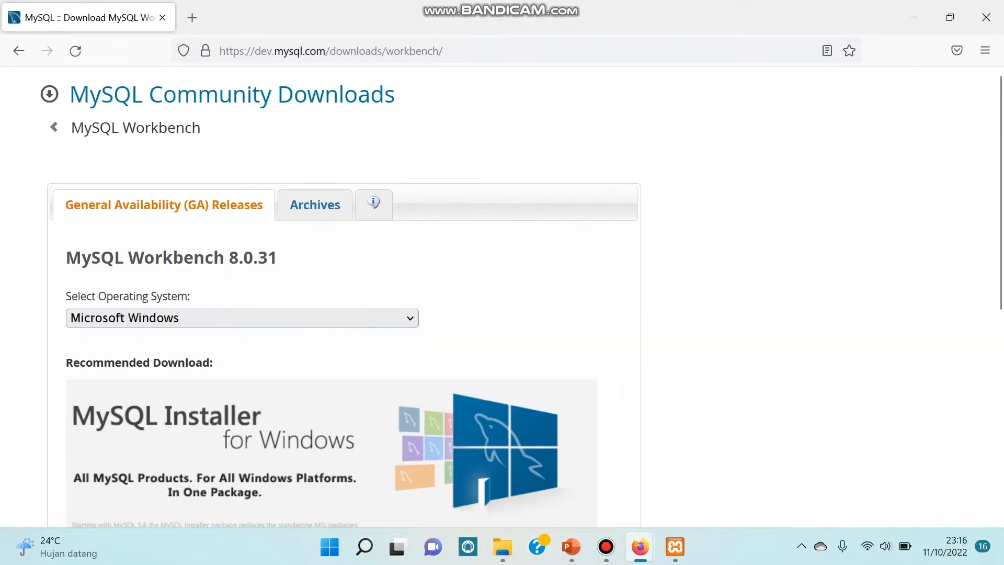
scroll(503, 297, down, 3)
scroll(502, 296, down, 4)
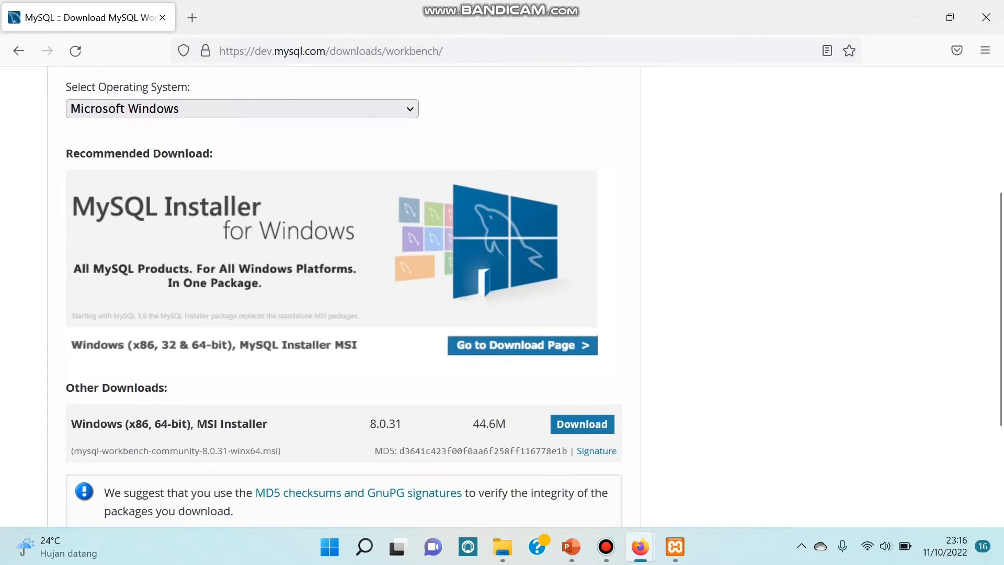
scroll(502, 297, down, 1)
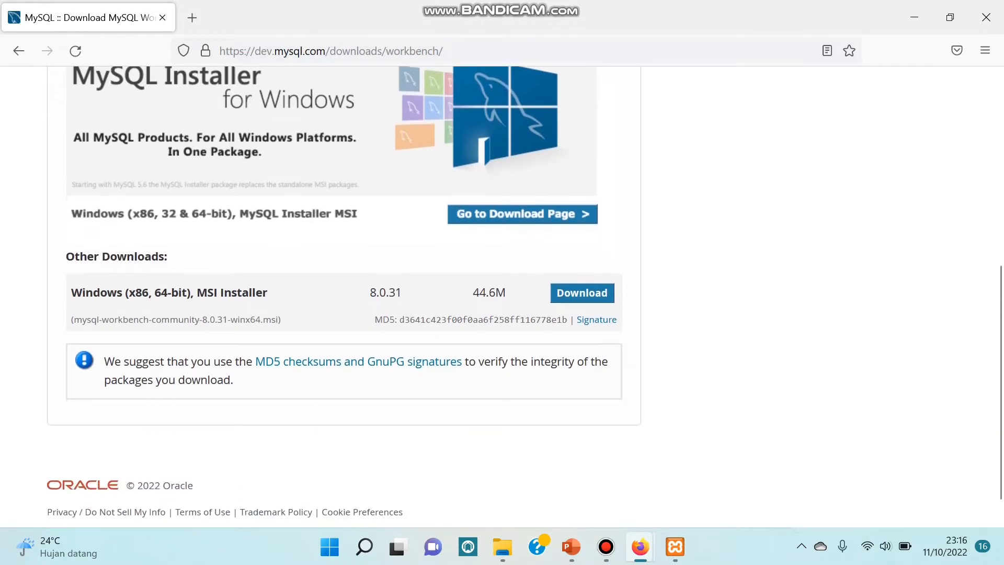
click(582, 293)
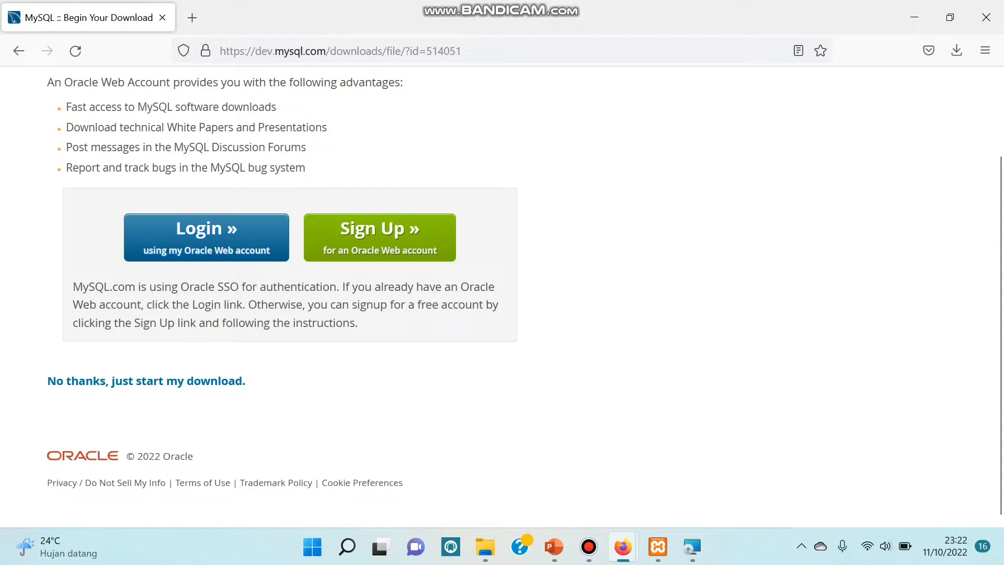
Run mysql-workbench-community-8.0.30-winx64.msi from the Downloads folder and proceed through the setup wizard
click(485, 547)
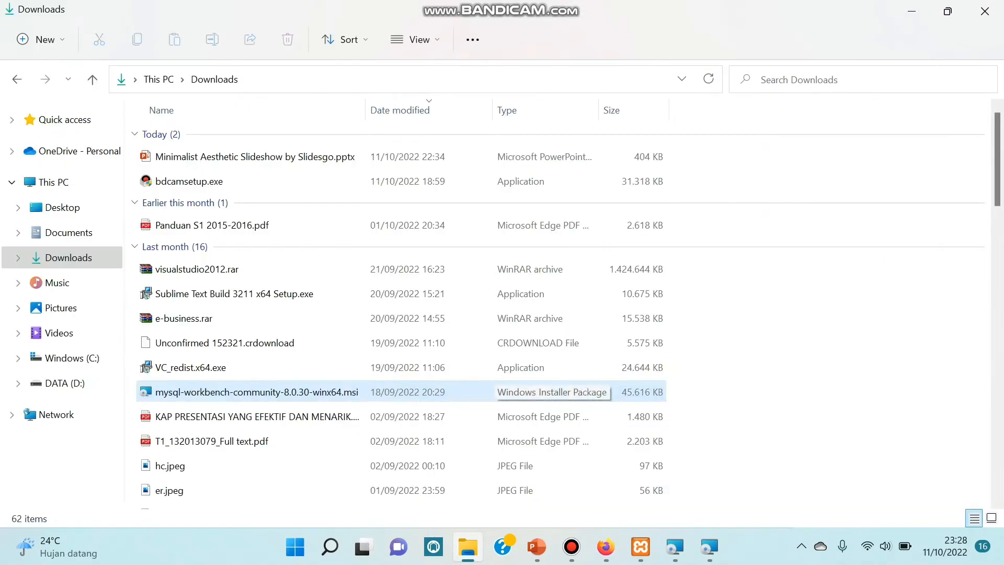
double_click(544, 393)
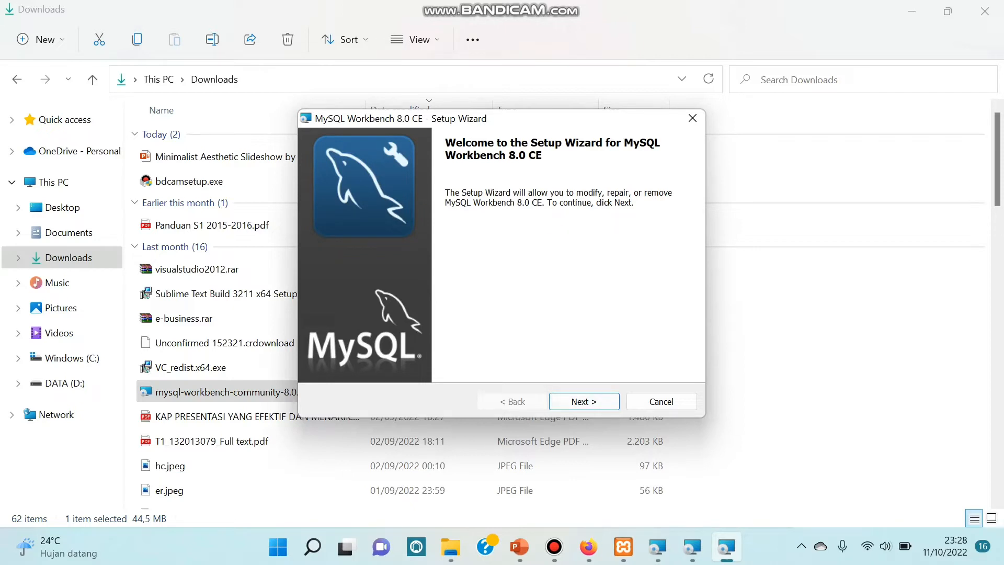
key(Return)
key(Return)
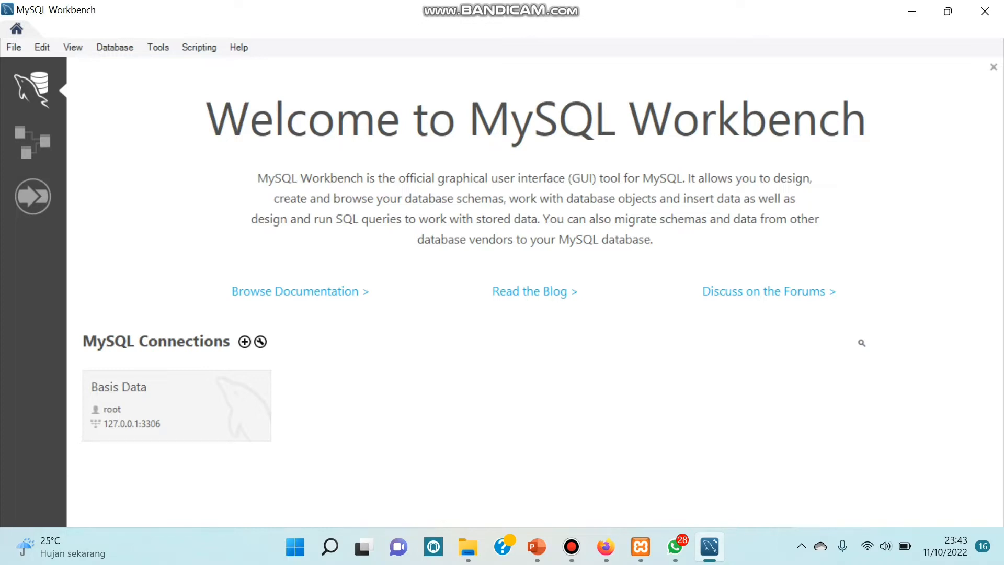
Look at the Models page and the Migration Wizard overview, closing the wizard when done
click(33, 143)
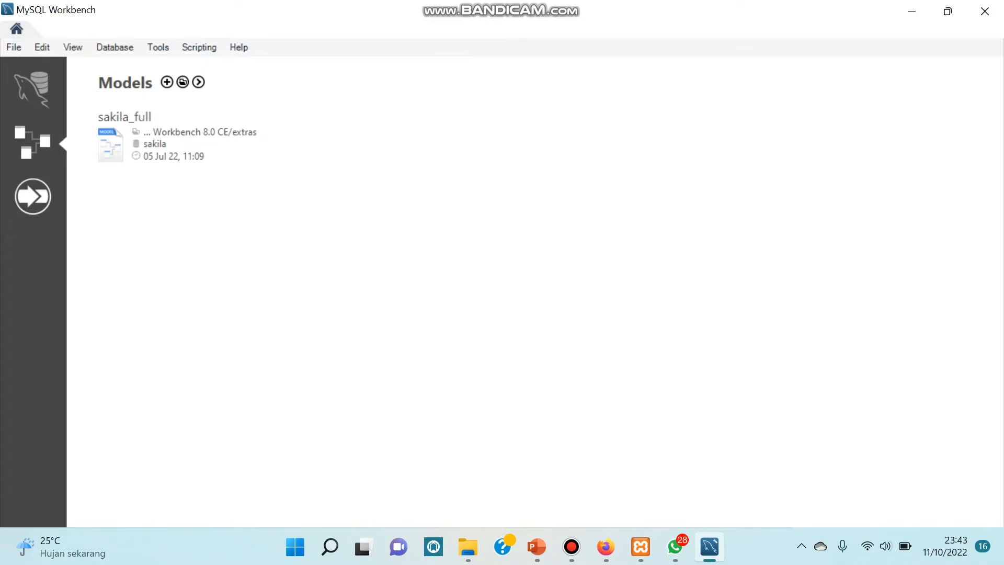
click(33, 197)
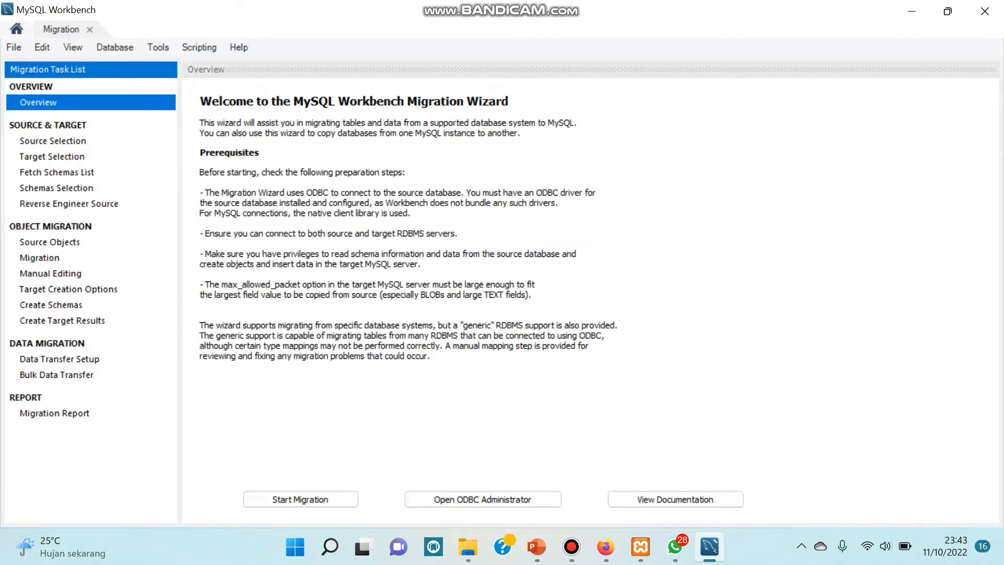
click(89, 30)
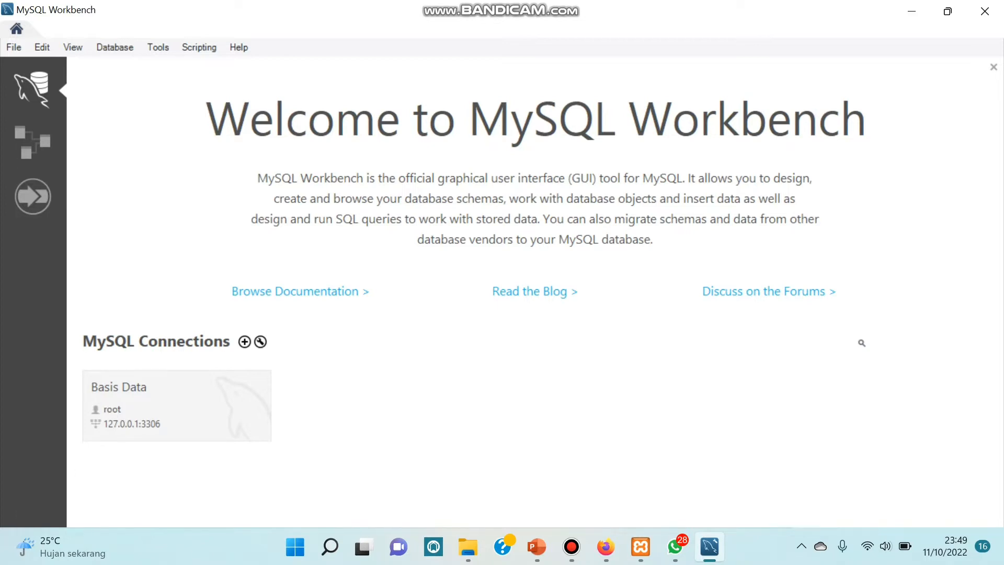
Start a new MySQL connection, check the running modules in the XAMPP Control Panel, and name the connection contoh
click(244, 341)
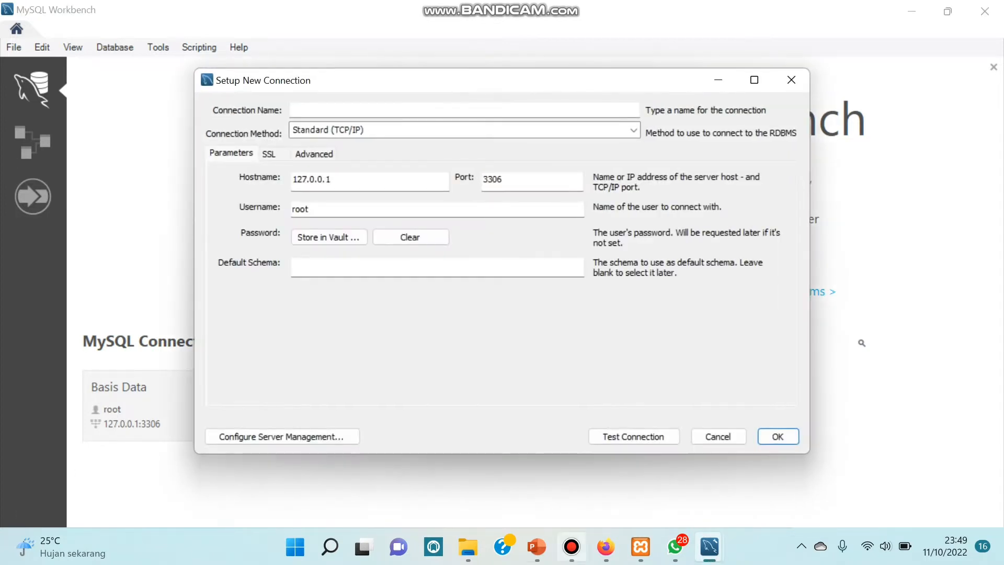
click(640, 546)
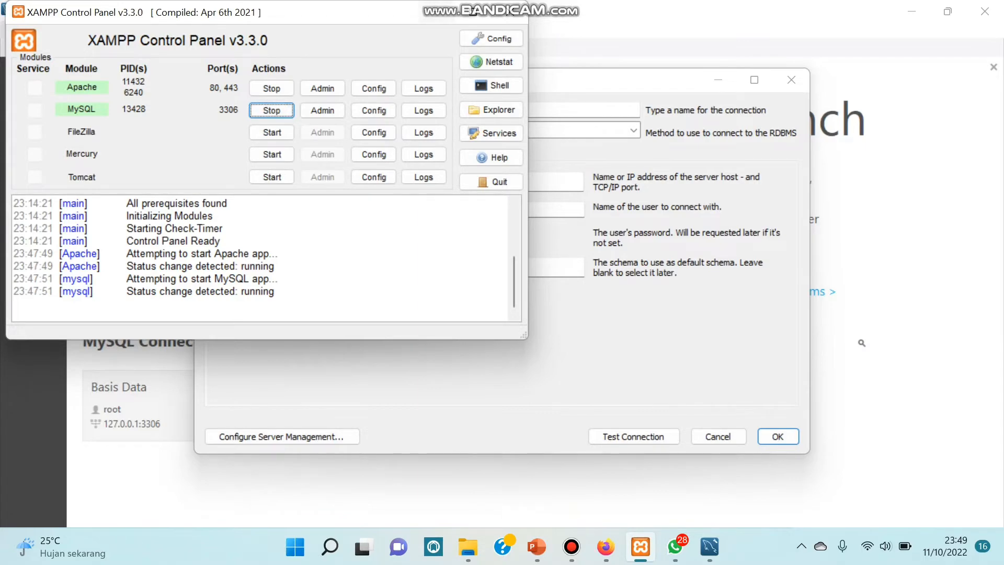
click(438, 13)
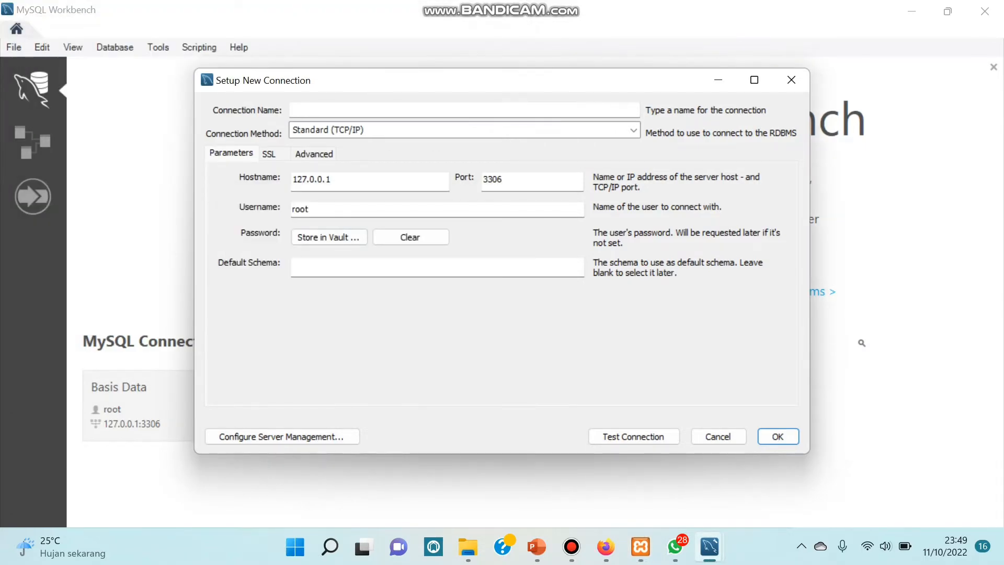
click(465, 110)
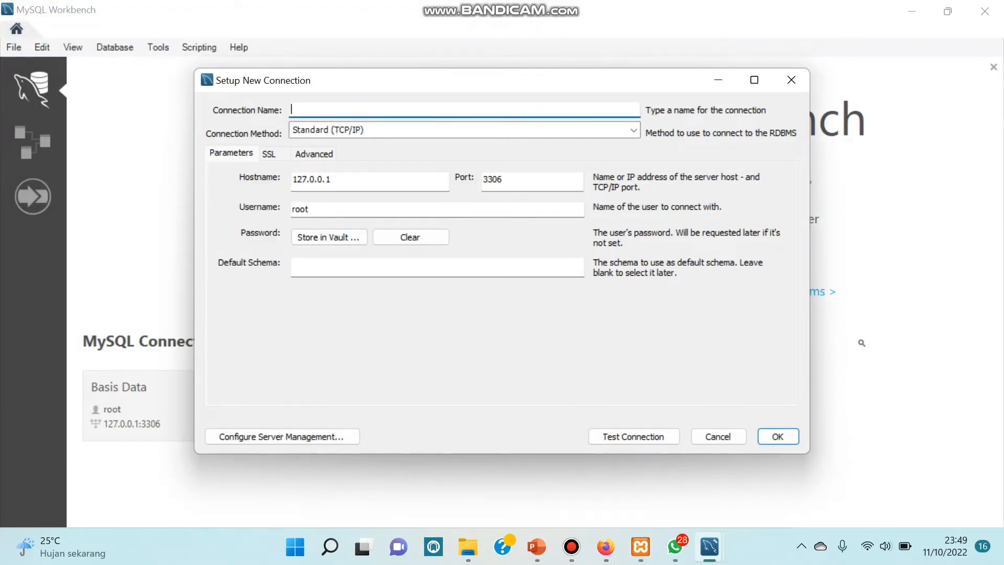
text(contoh)
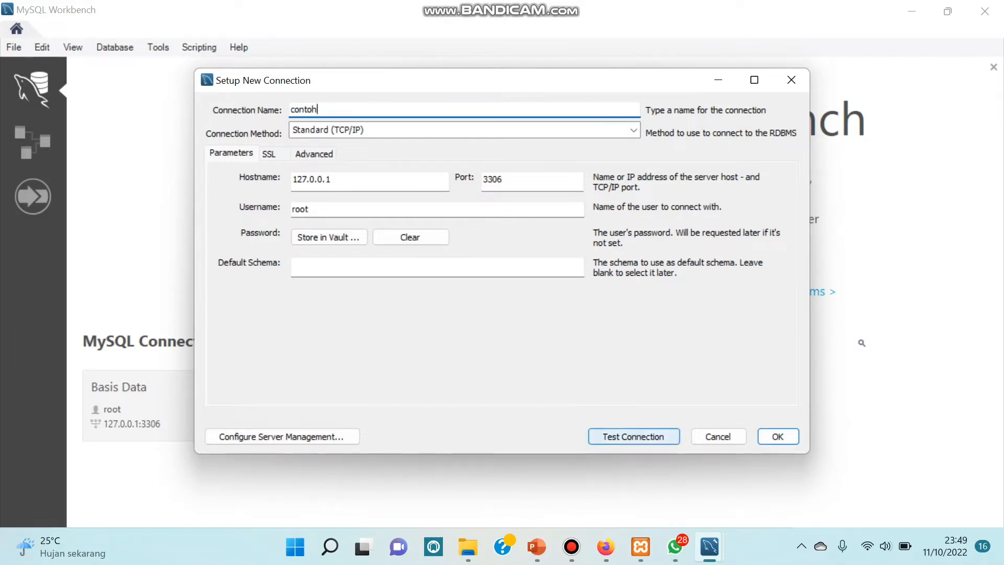
Test the contoh connection with its default TCP/IP parameters and save it
click(634, 437)
click(513, 331)
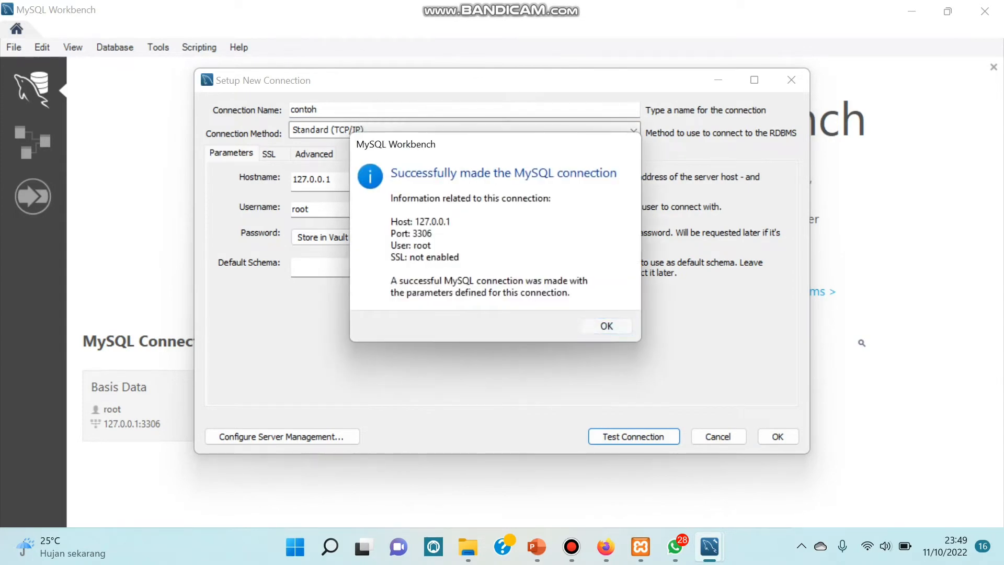
key(Return)
click(778, 436)
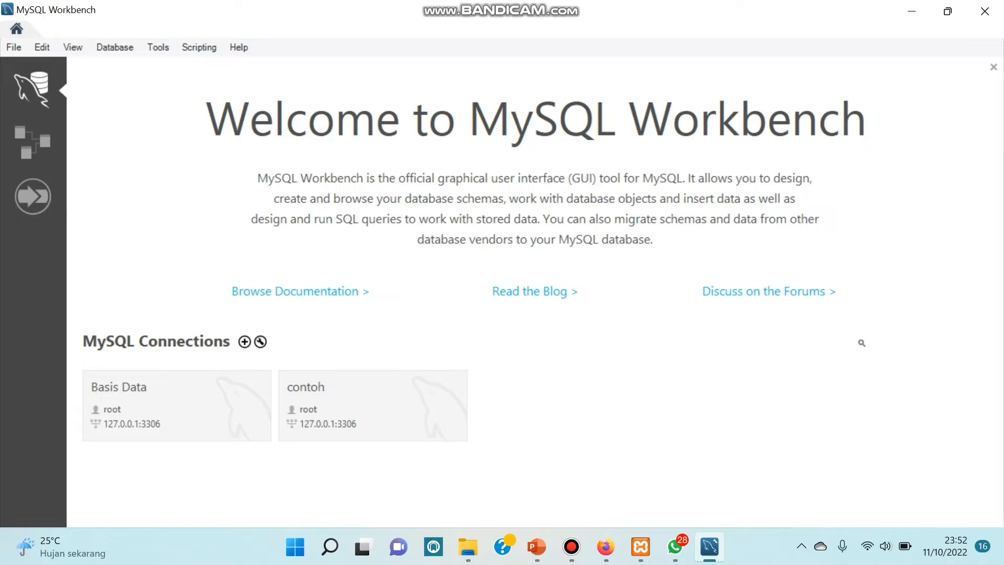
Check the server connections manager without changes and open the contoh connection, continuing despite the compatibility warning
click(261, 342)
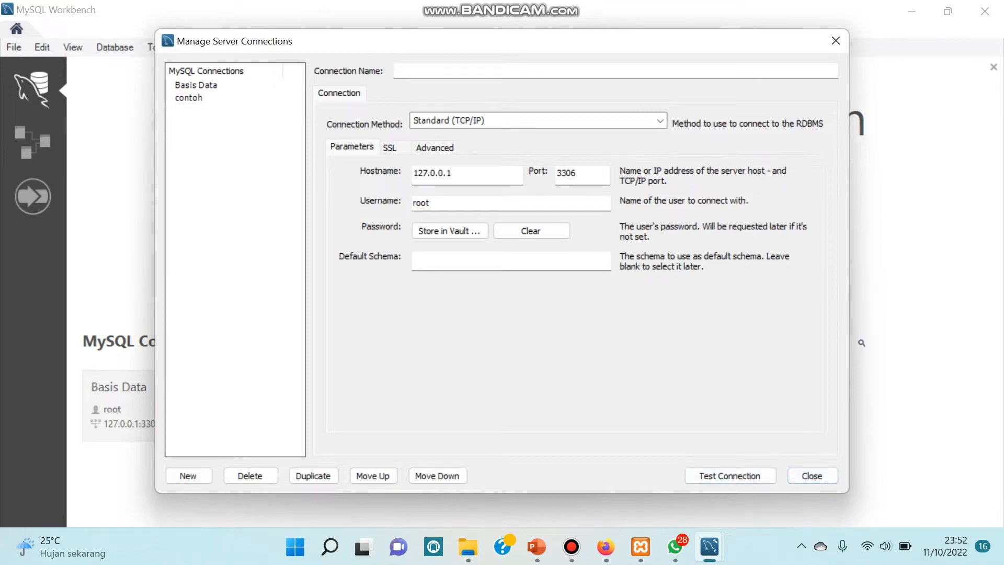
click(836, 41)
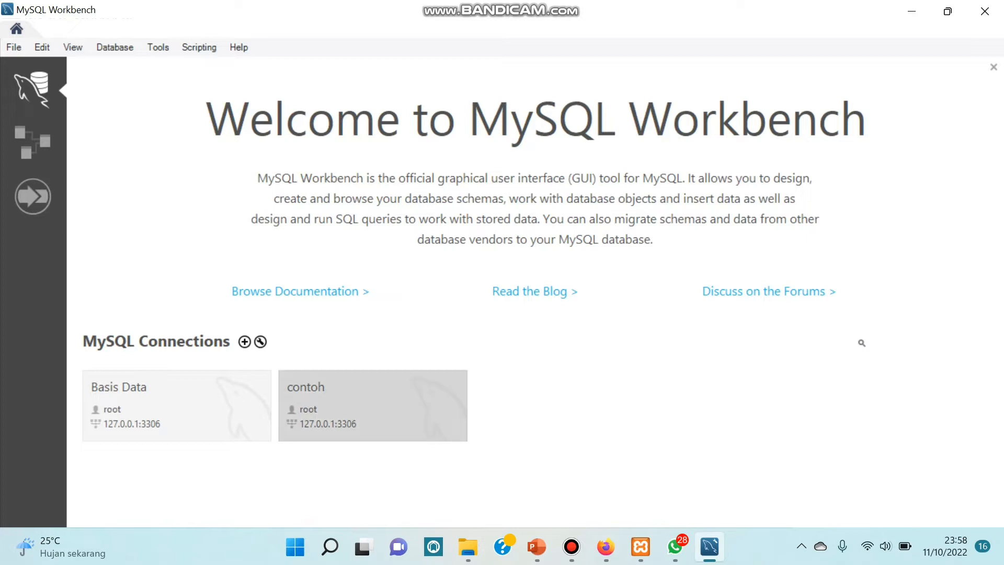
click(373, 406)
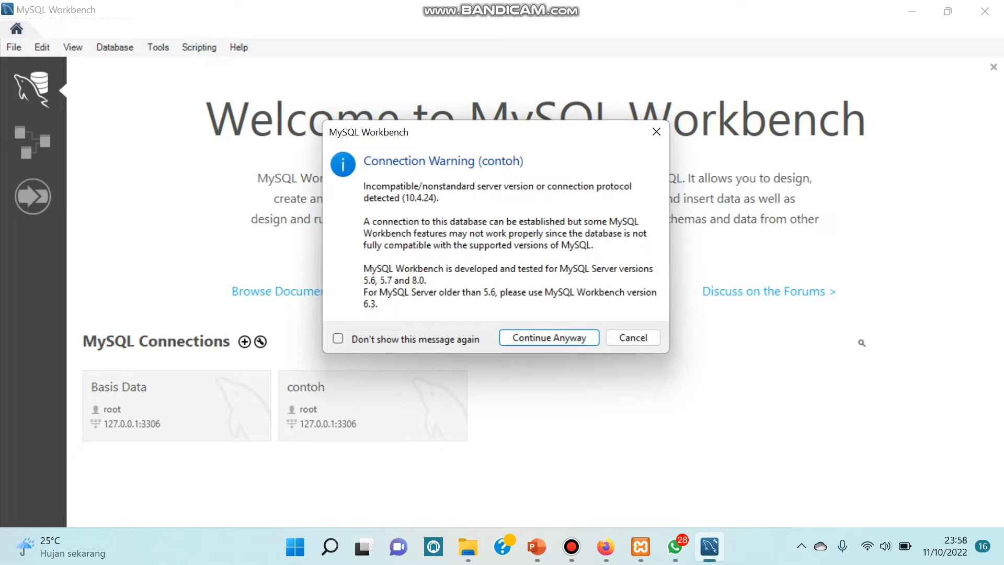
key(Return)
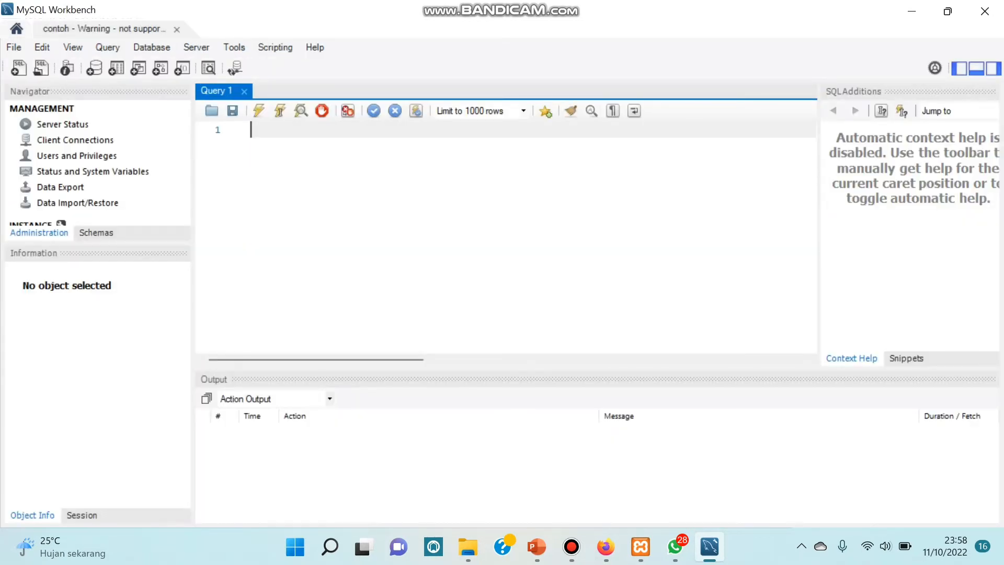
Examine the schema list of the contoh connection and its Server Status and Client Connections pages
click(96, 233)
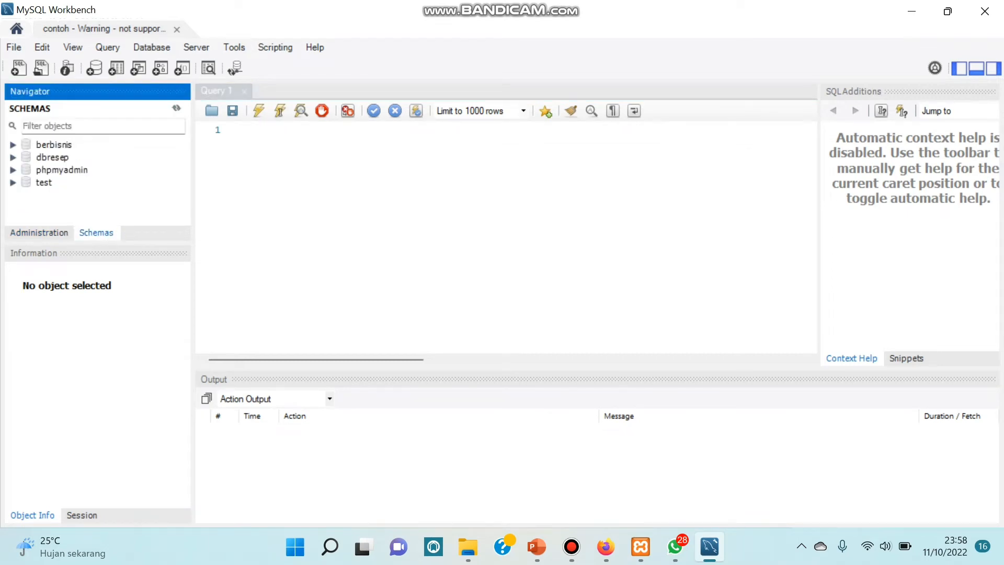
click(39, 233)
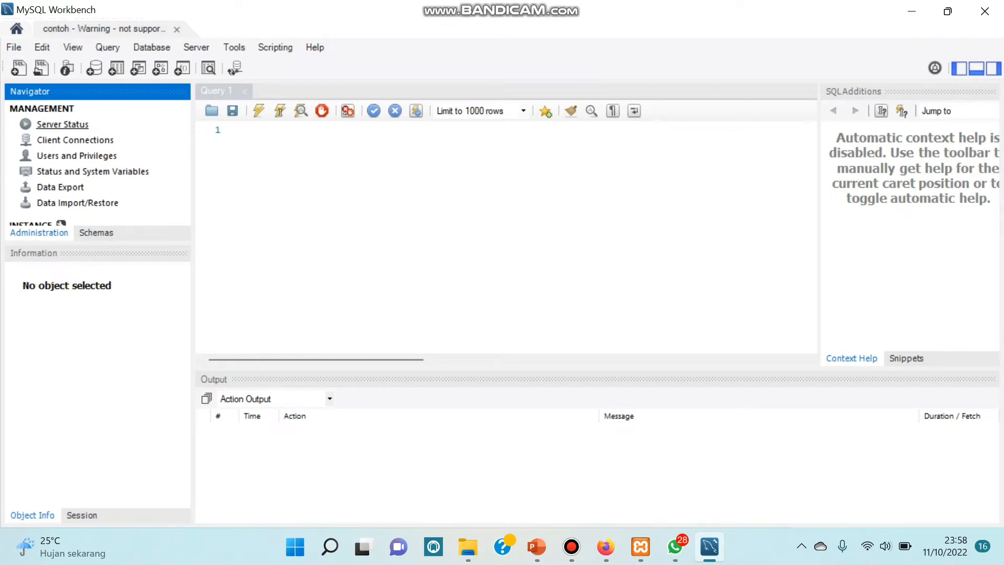
click(62, 125)
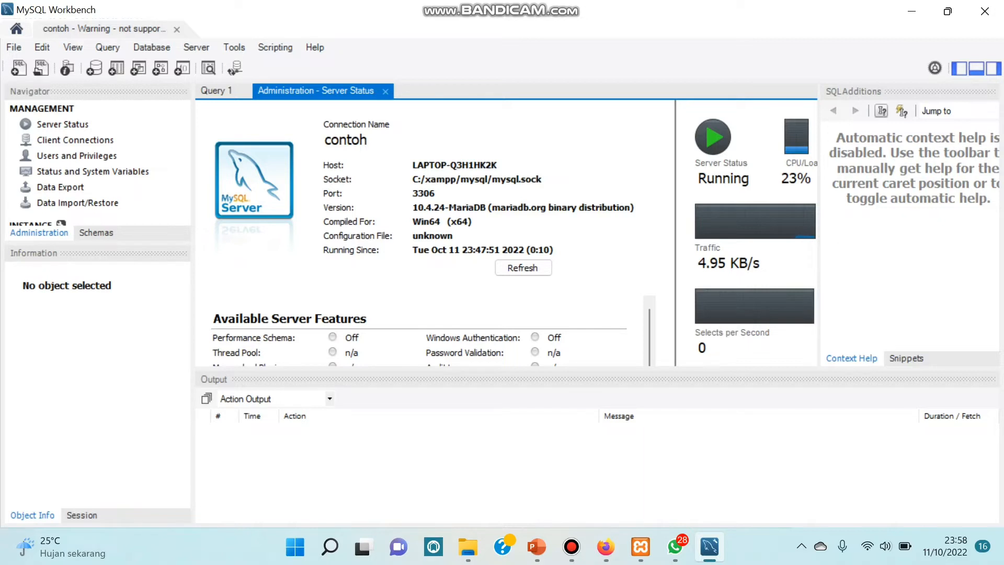
click(75, 139)
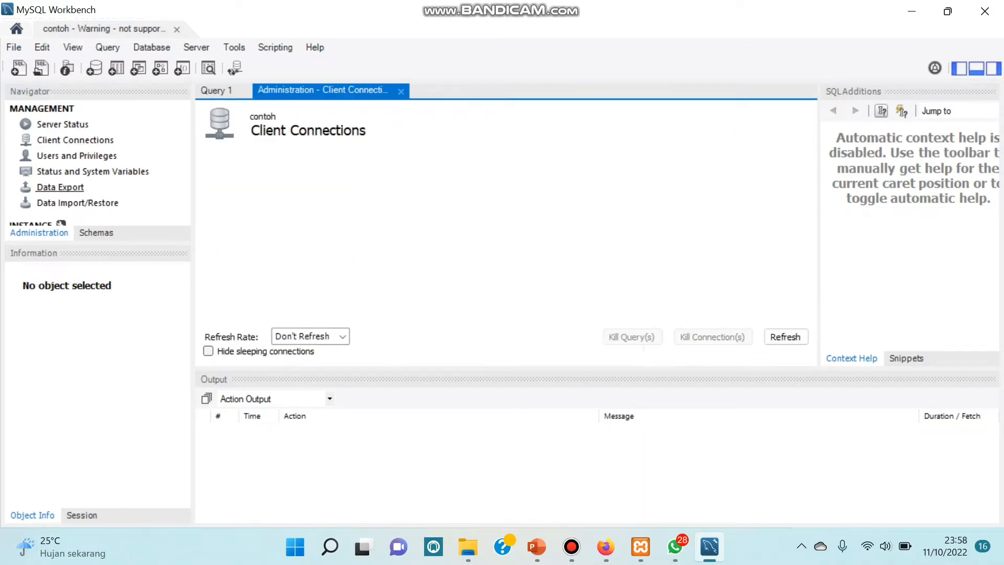
Examine the Users and Privileges, Status and System Variables, Data Export, and Data Import/Restore administration pages
click(77, 156)
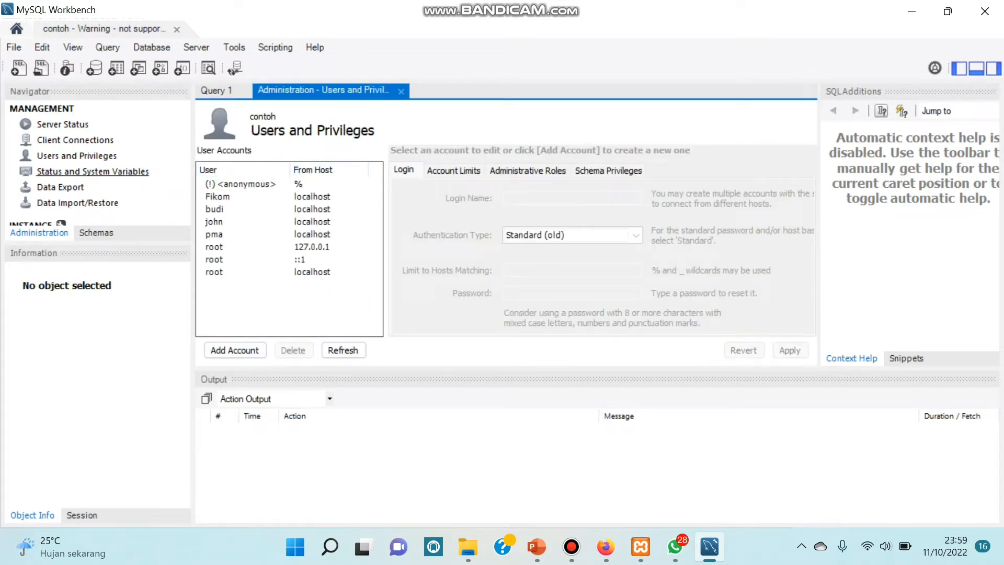
click(93, 172)
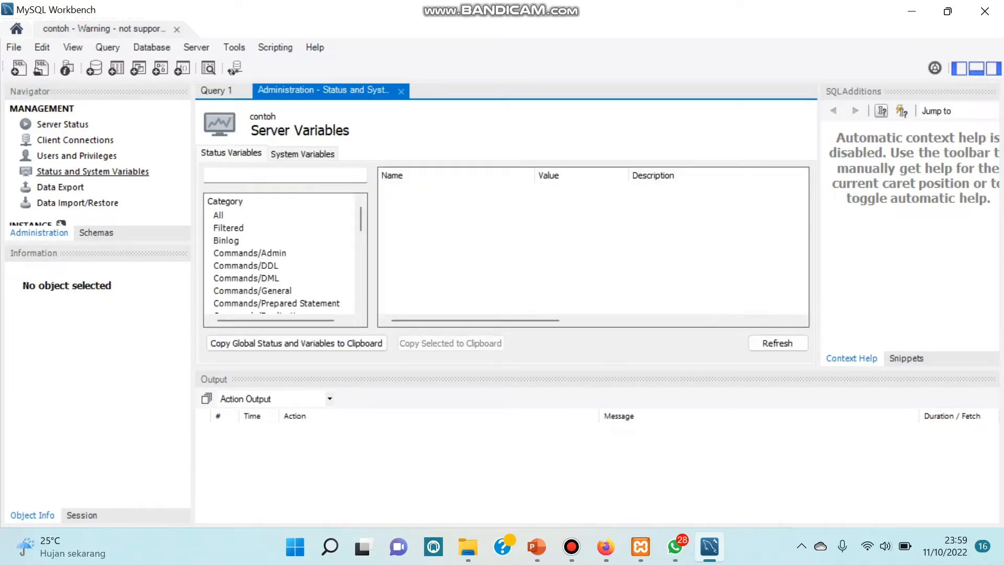
click(60, 187)
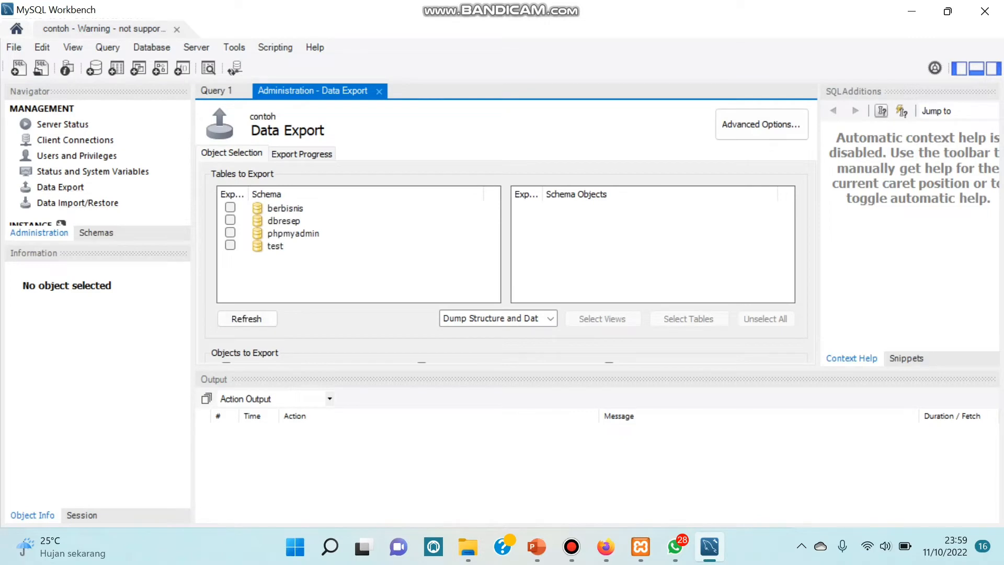
click(77, 203)
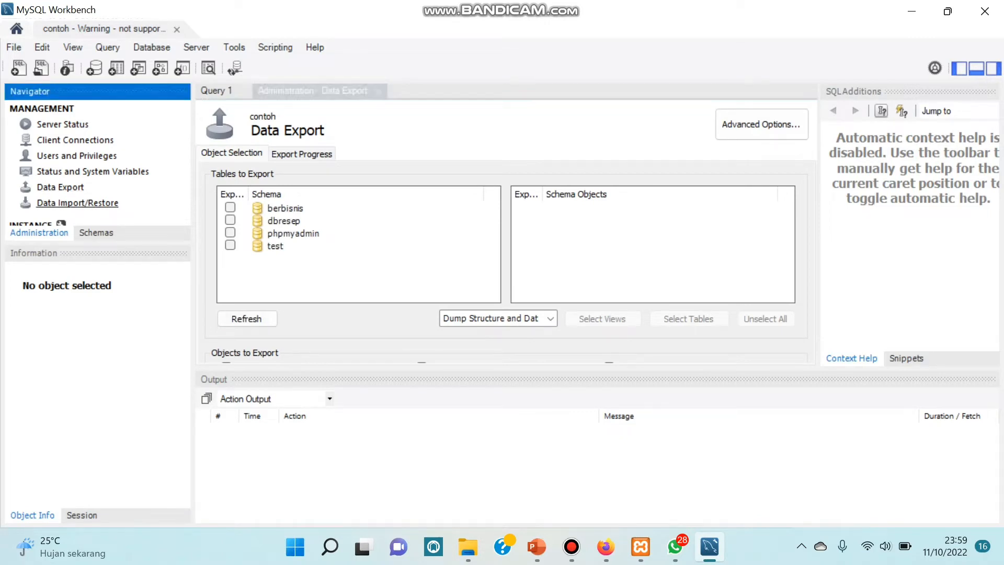
Examine the Data Import/Restore page and the Startup / Shutdown, Server Logs and Options File instance pages
click(78, 203)
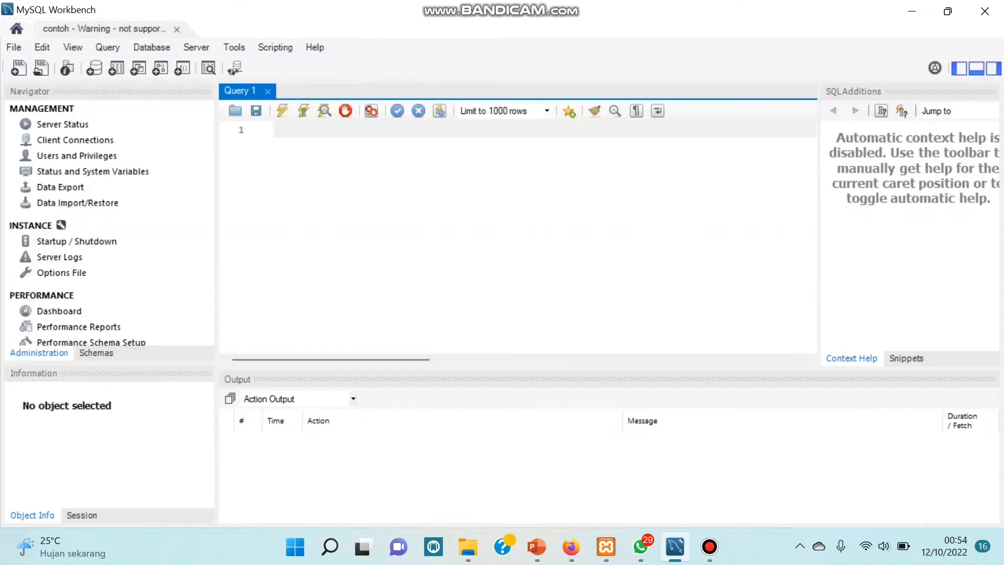
click(76, 241)
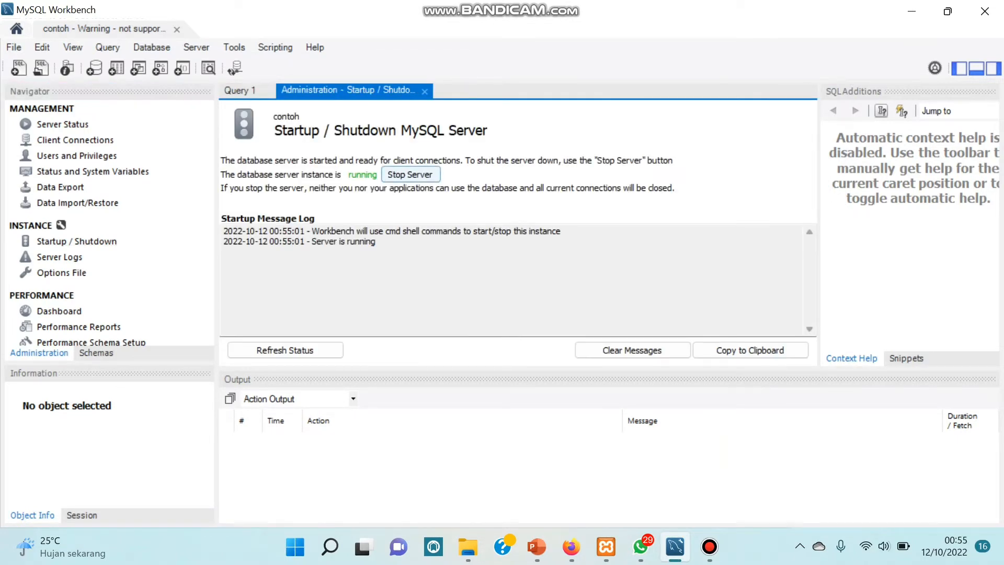
click(59, 257)
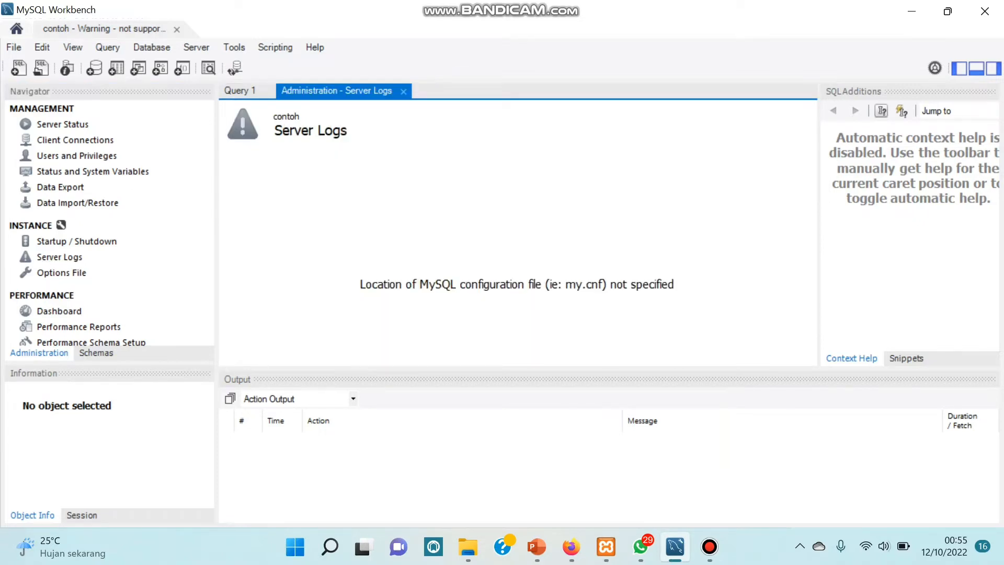
click(61, 272)
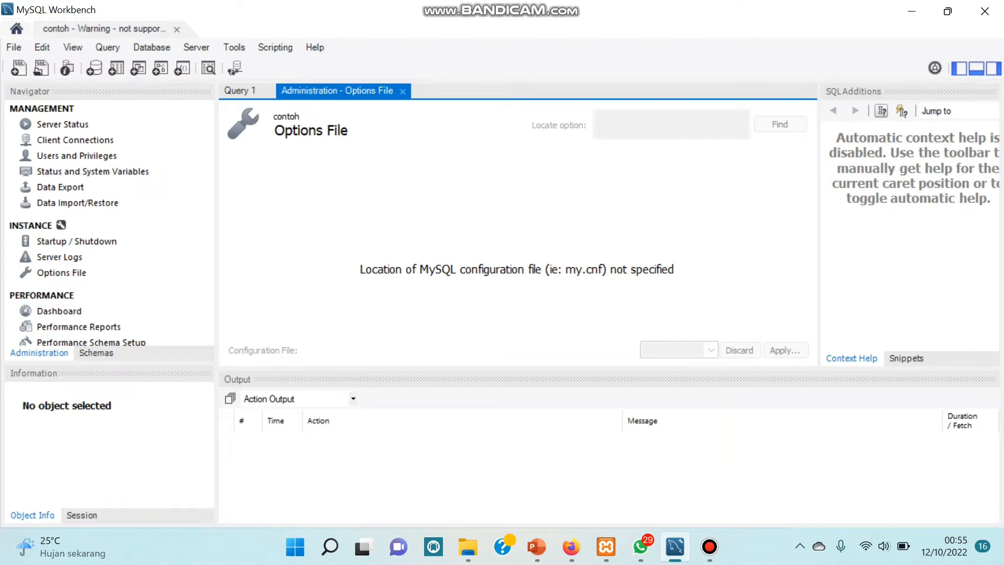
Examine the performance Dashboard across its width, the Performance Reports page and the Performance Schema Setup page
click(59, 310)
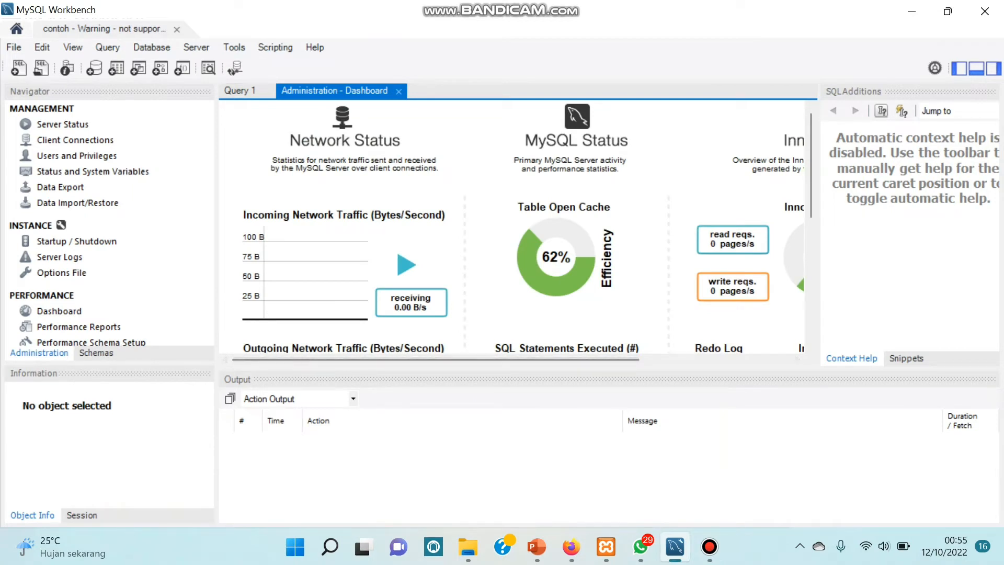
drag(435, 360, 588, 360)
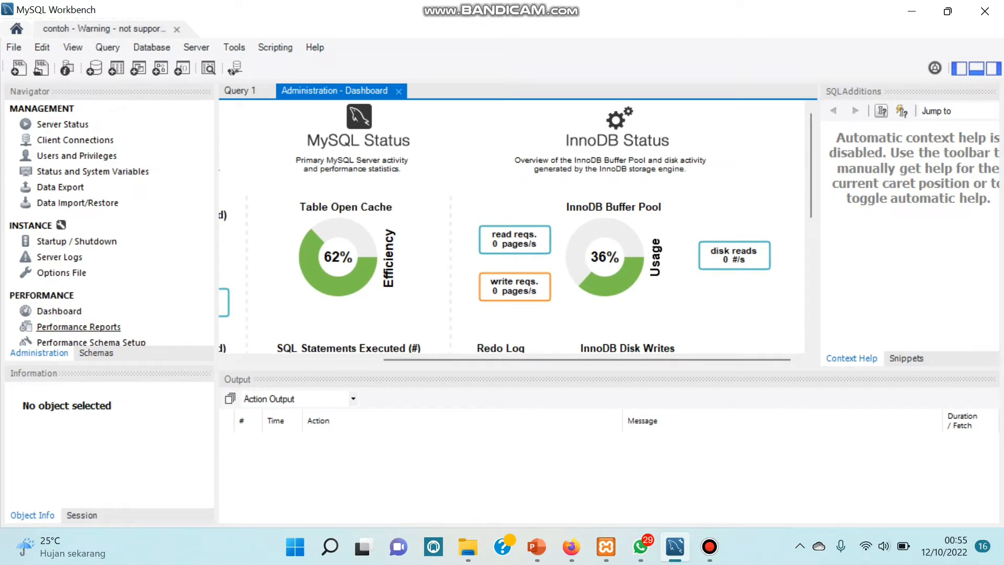
click(78, 327)
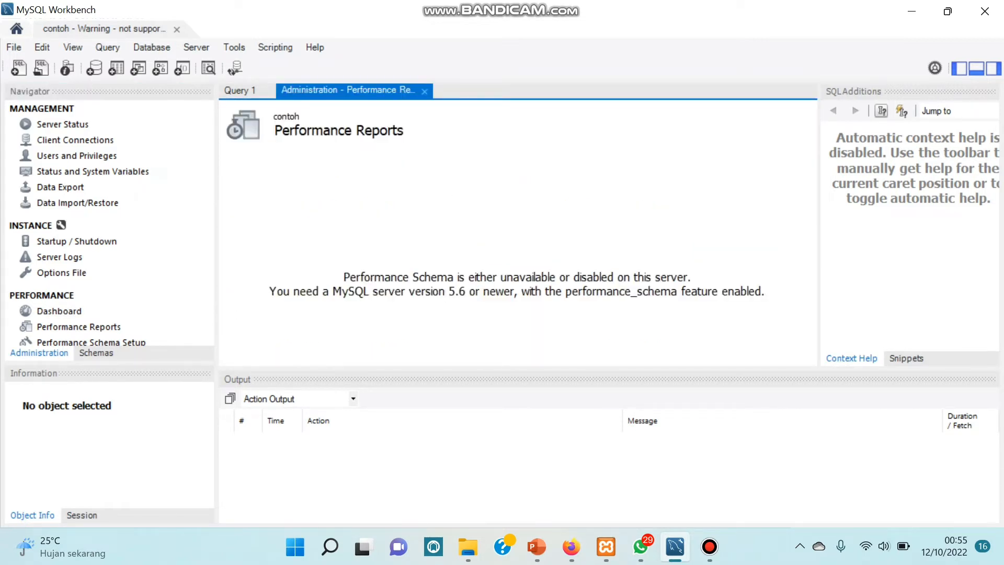
click(92, 342)
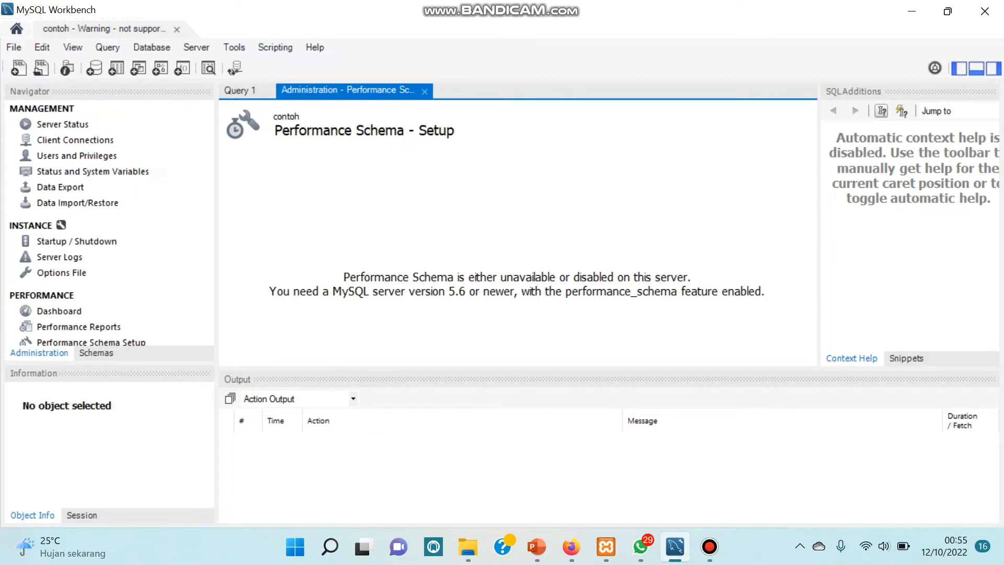
Return to the schema list and examine the General Editors and Query Editor pages of the Workbench preferences
click(96, 353)
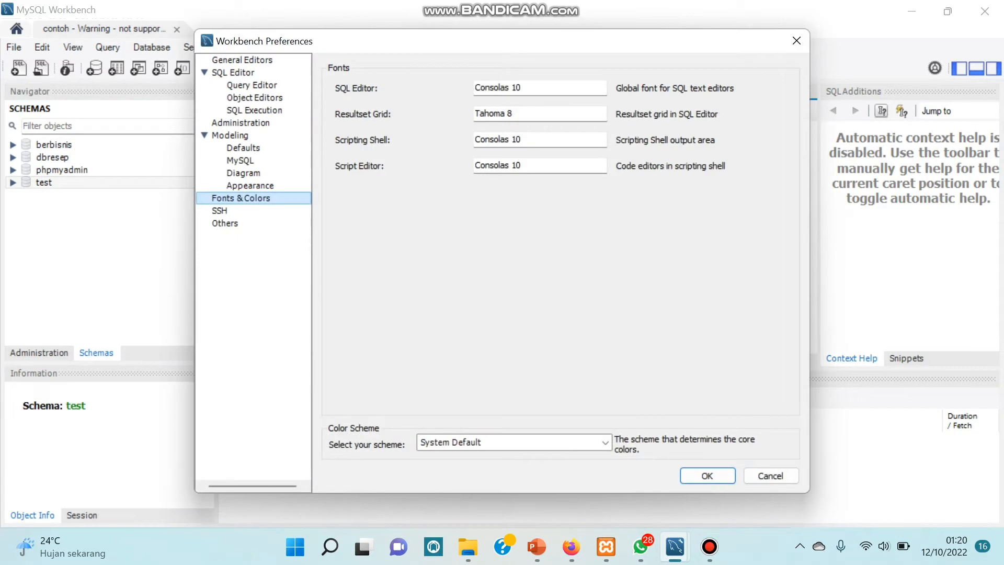
click(797, 41)
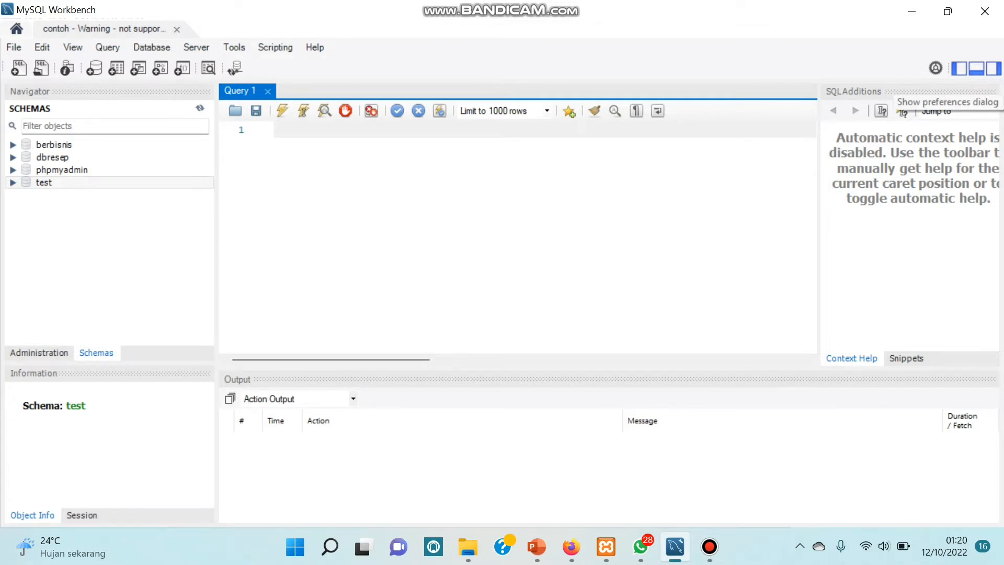
click(902, 111)
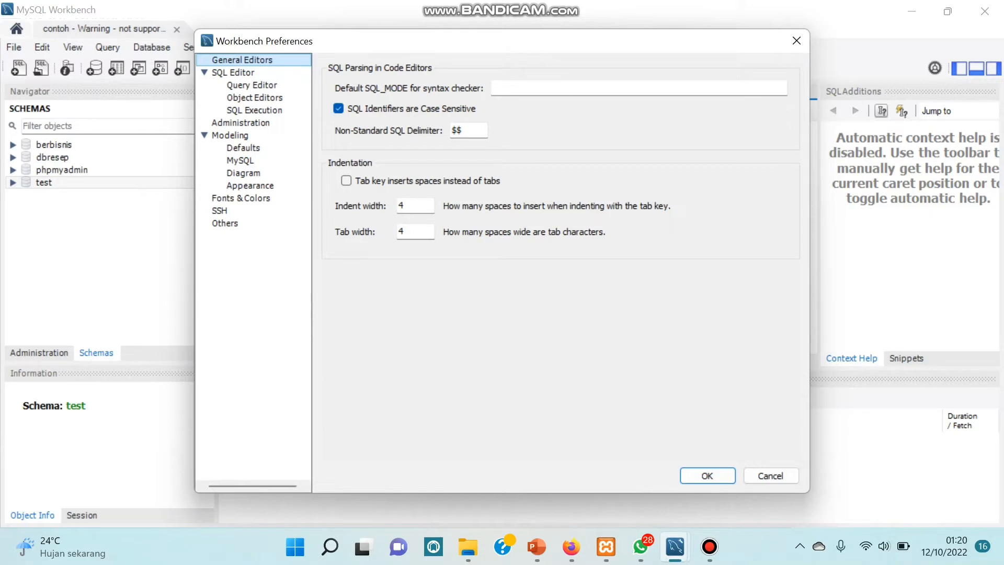
click(251, 86)
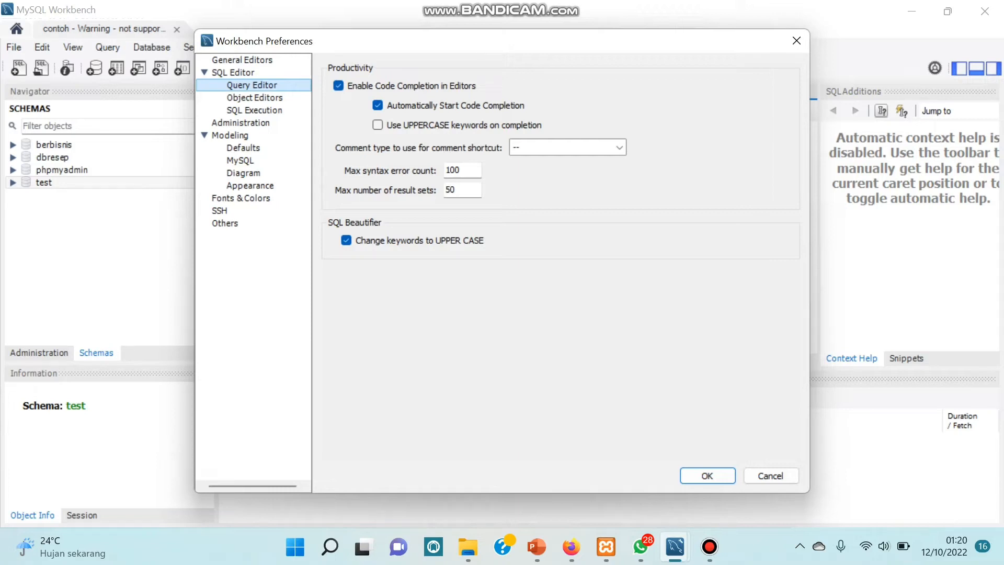
Examine the Modeling preferences, including the Defaults, MySQL, Diagram and Appearance pages
click(230, 135)
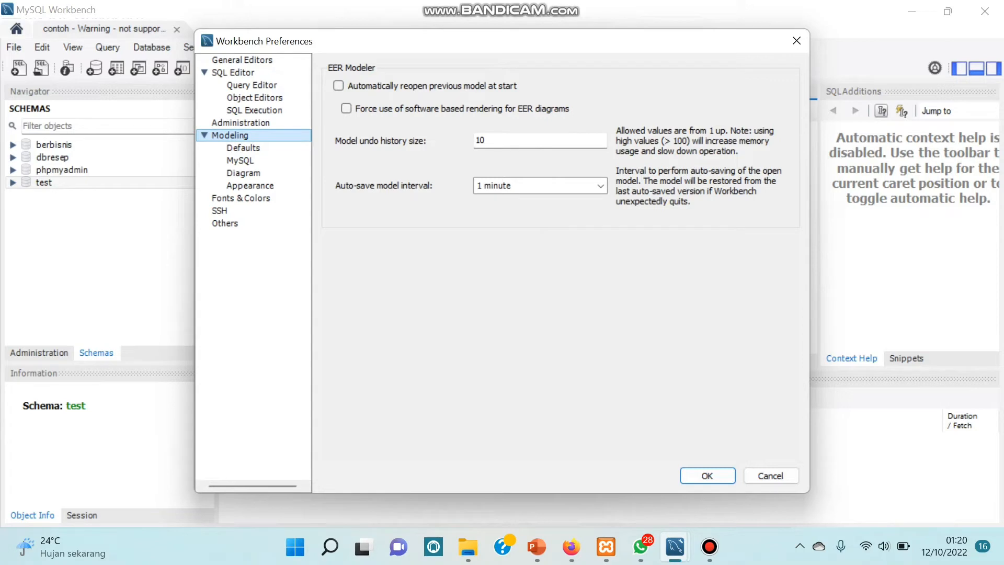
click(243, 148)
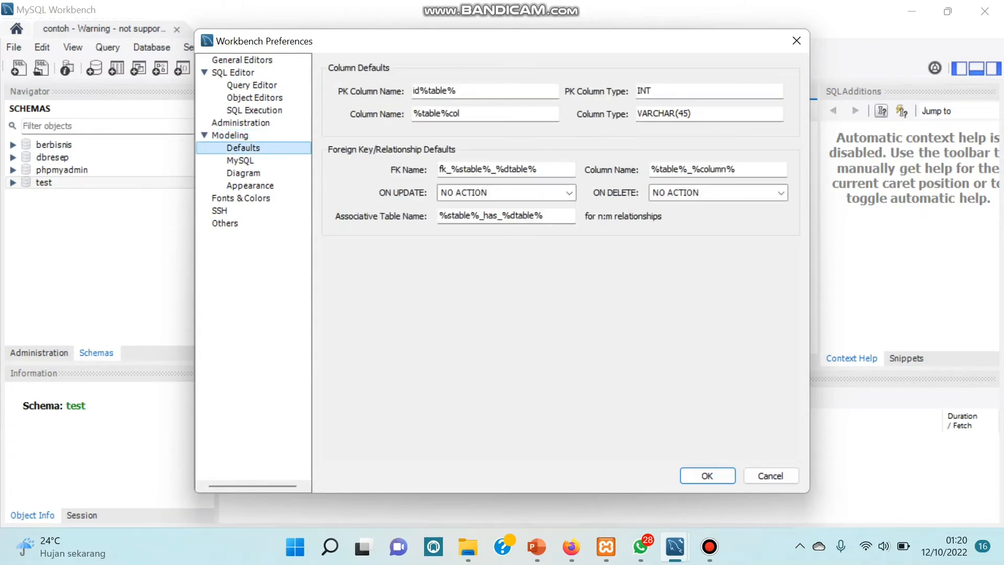
click(240, 160)
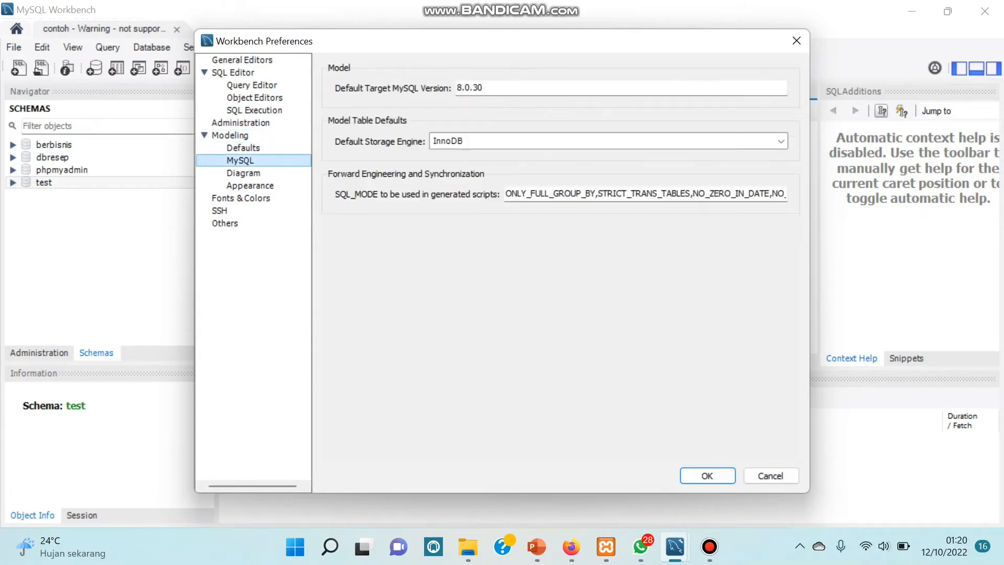
click(243, 174)
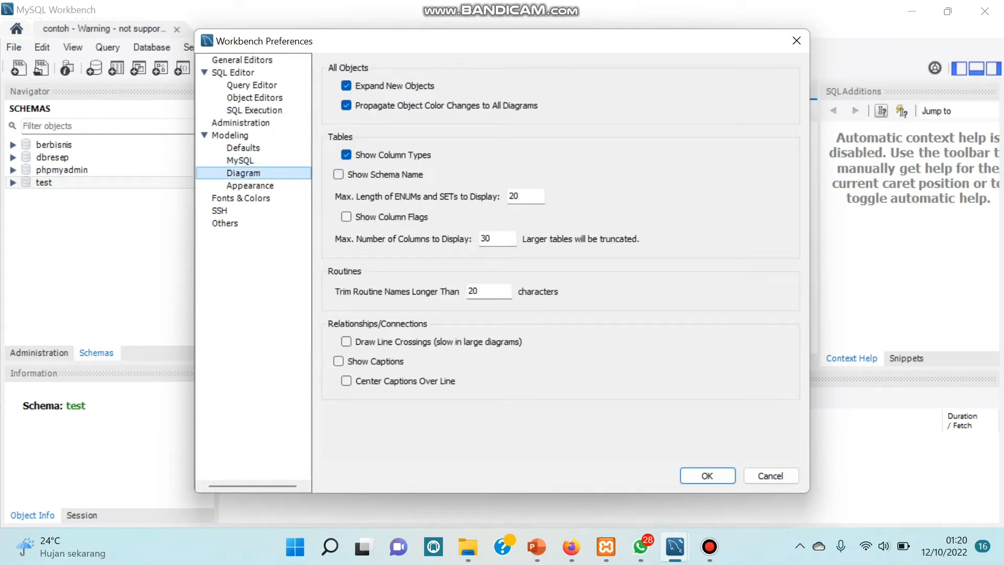
click(250, 185)
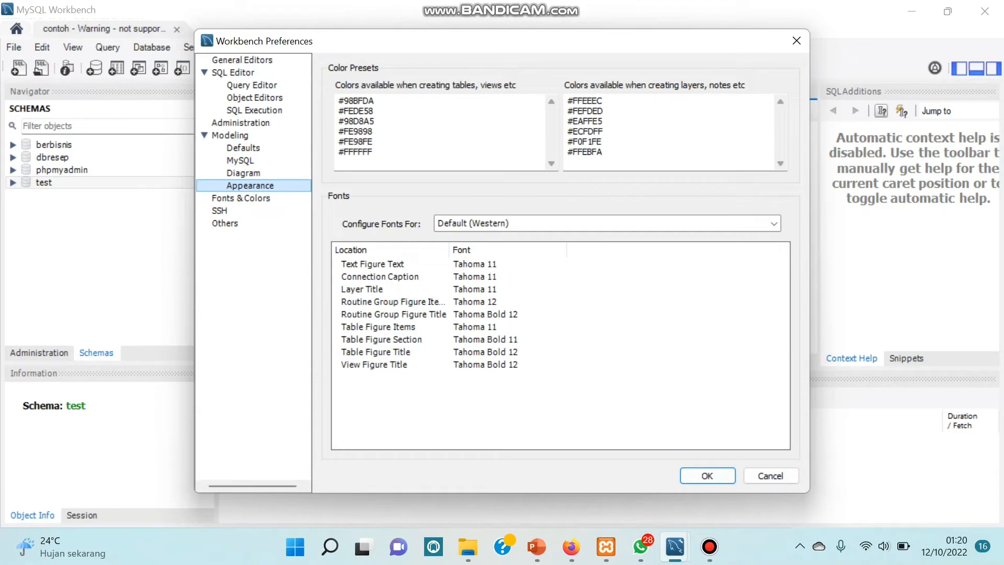
Examine the Fonts & Colors preferences with their color schemes and the SSH and Others pages, and close the preferences without changes
click(242, 198)
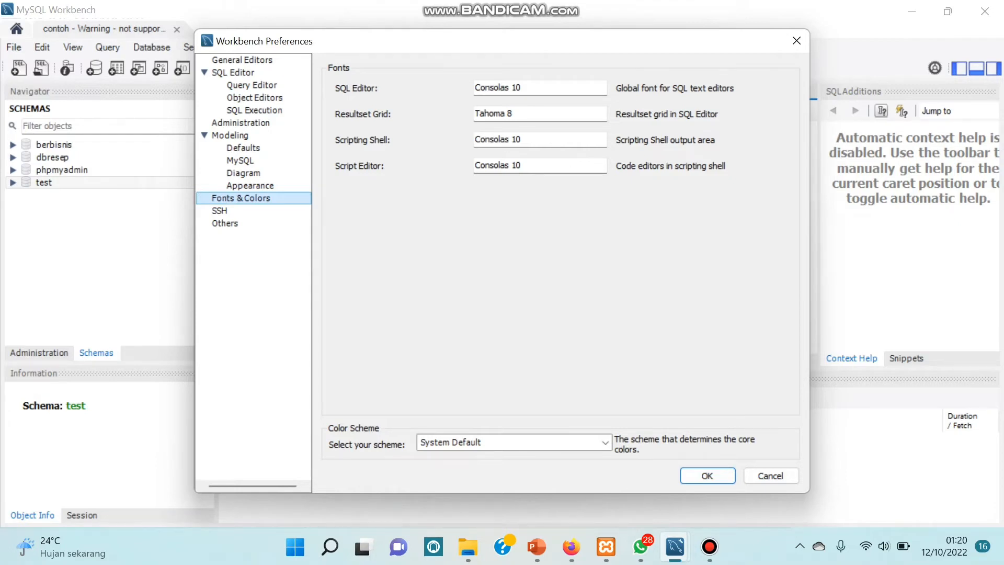
click(606, 442)
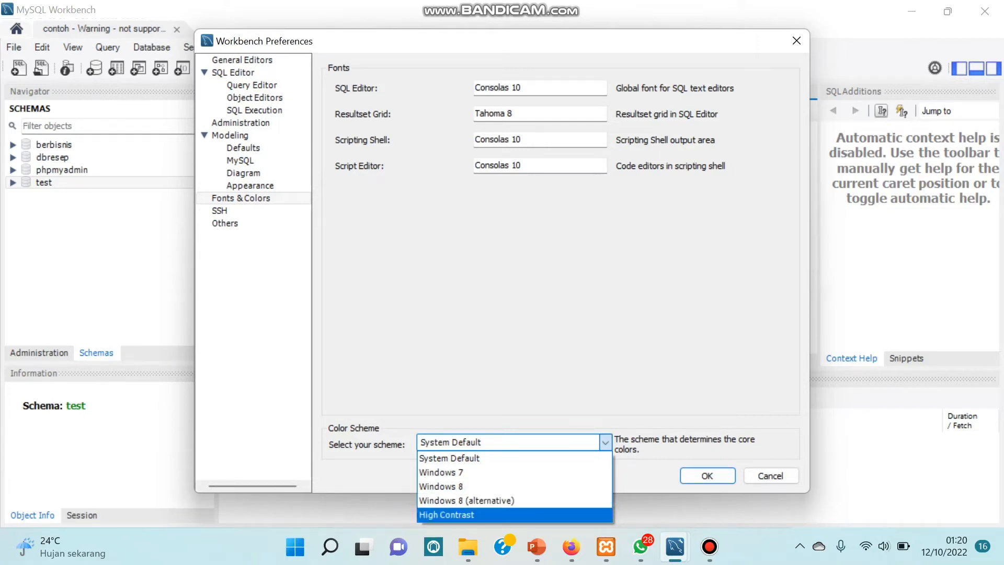
key(Escape)
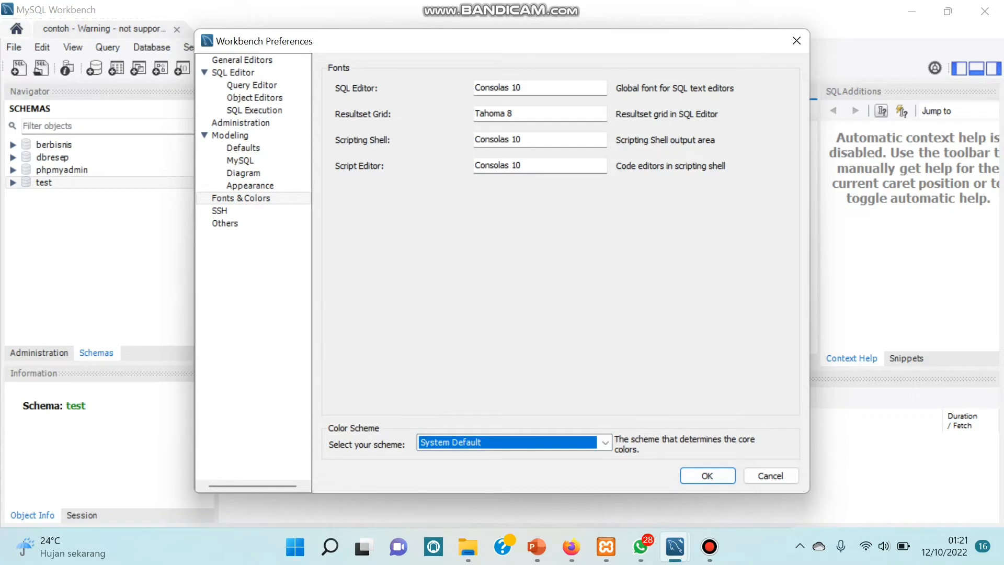
click(219, 211)
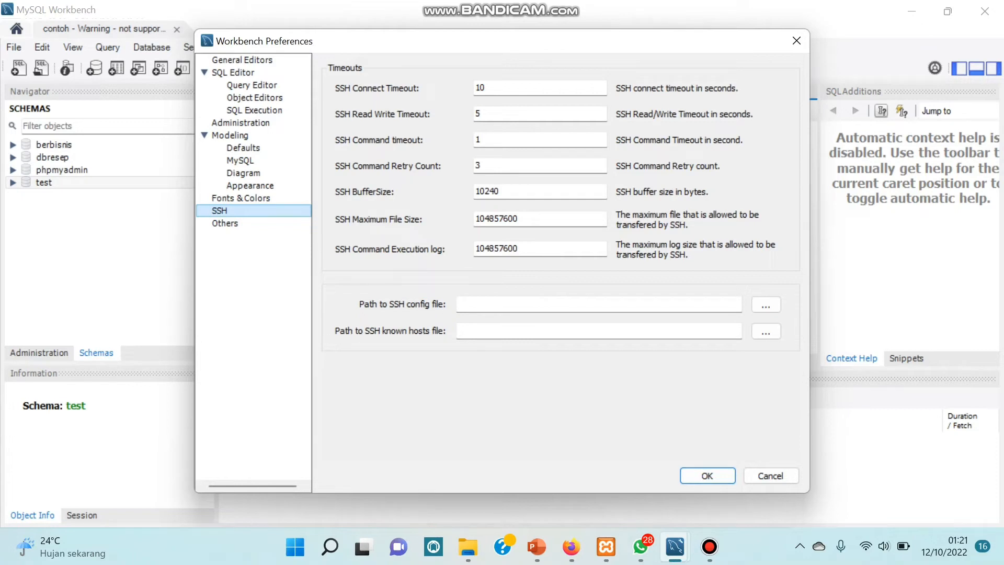
click(224, 223)
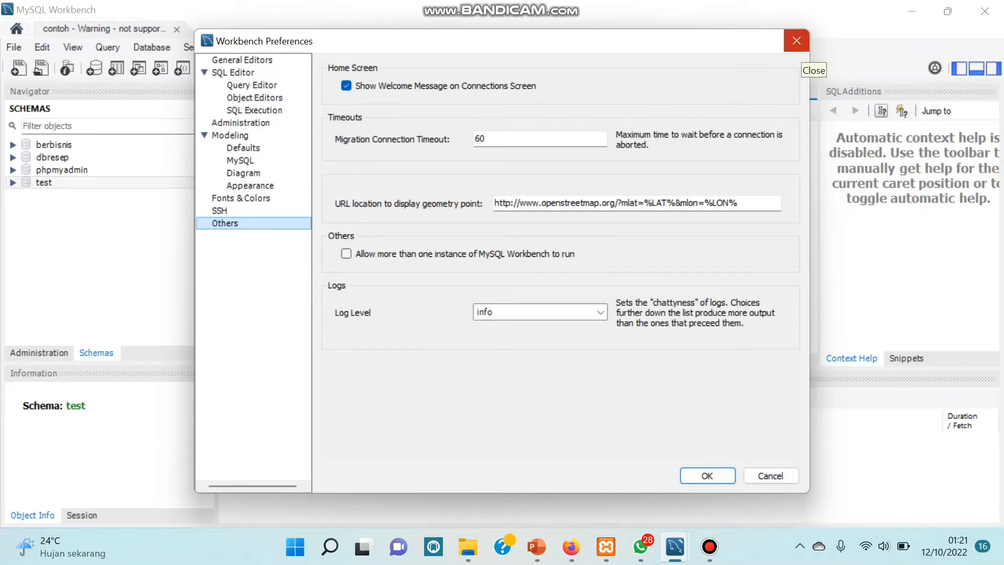
click(797, 41)
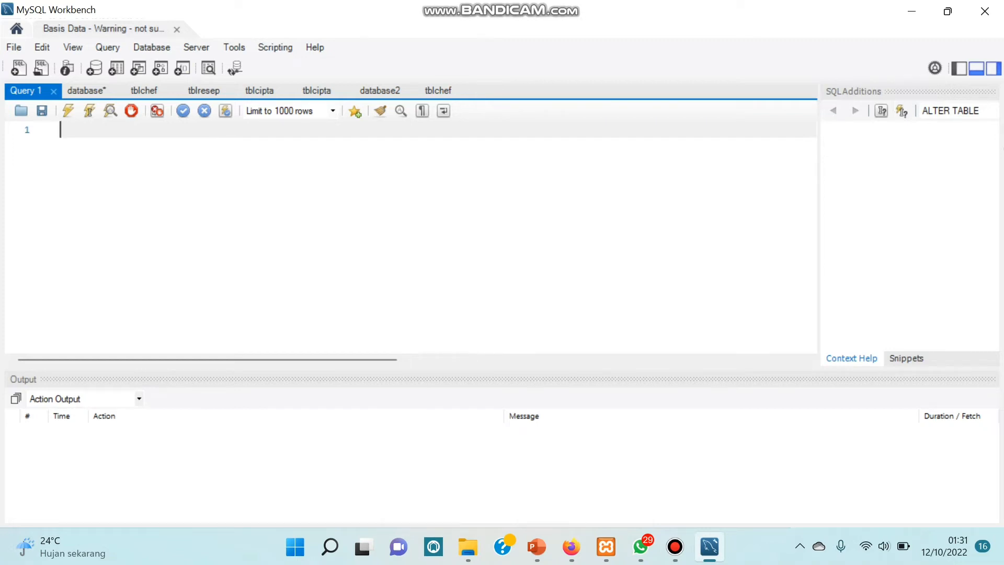
Hide and restore the SQL Additions sidebar, and reset its context help topic from ALTER TABLE to Jump to
click(994, 68)
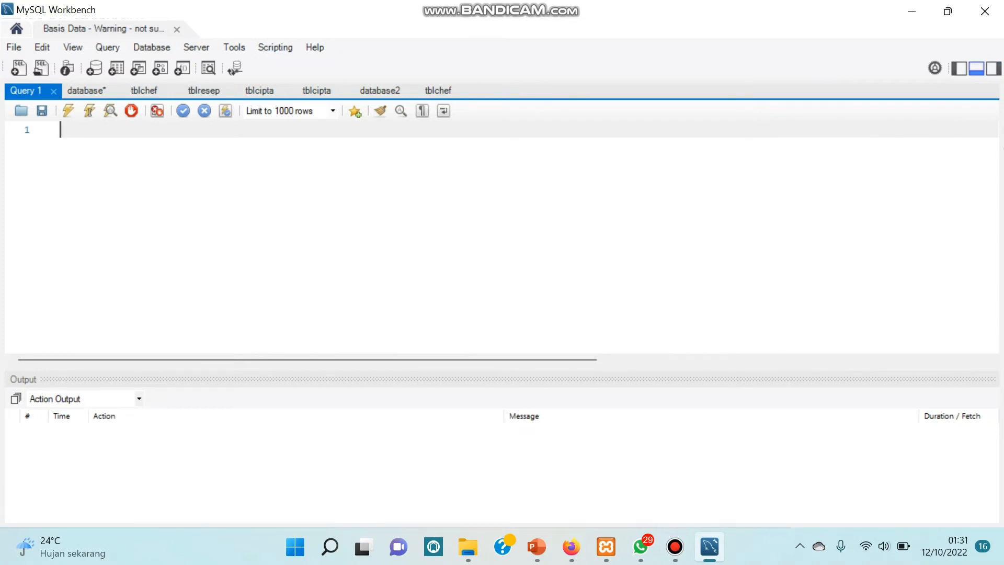
click(994, 69)
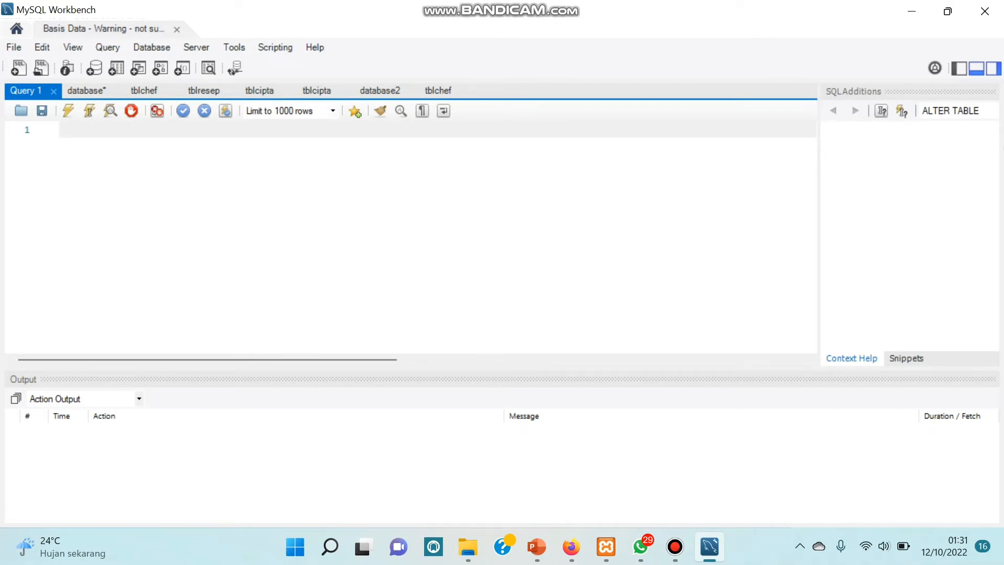
click(968, 111)
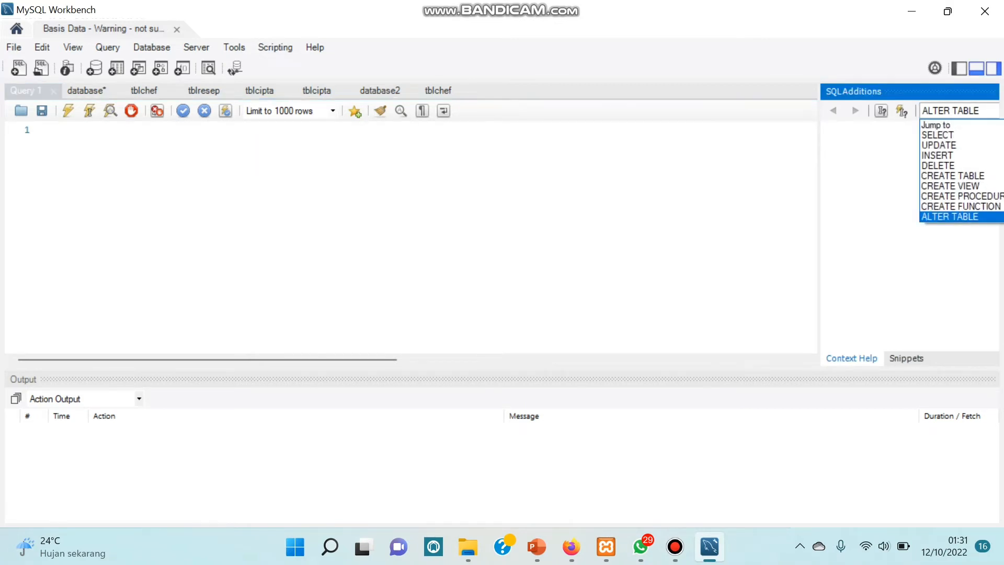
key(Return)
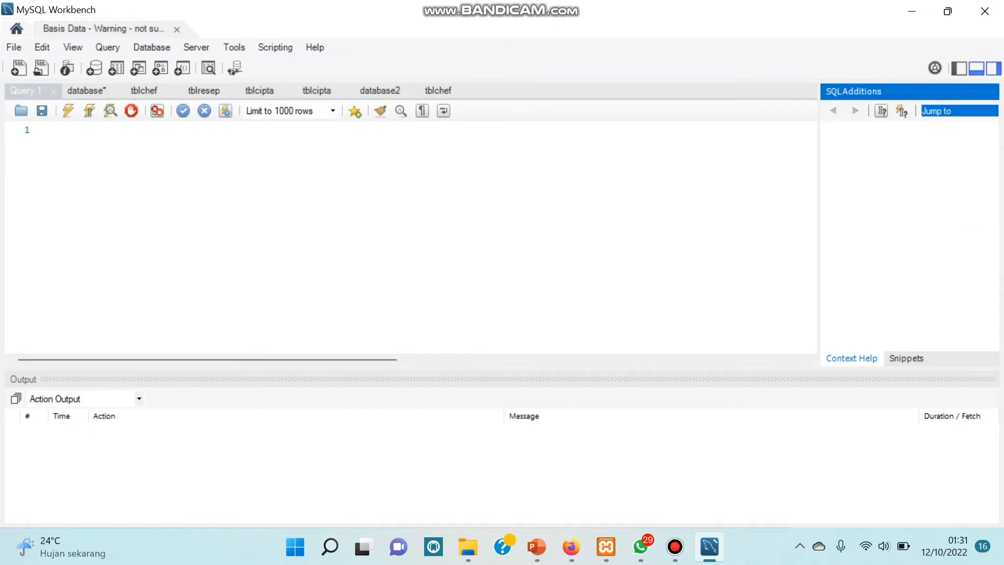
Examine the SQL statement topics available in the context help list, toggle the SQL Additions sidebar, and keep Jump to selected
click(968, 111)
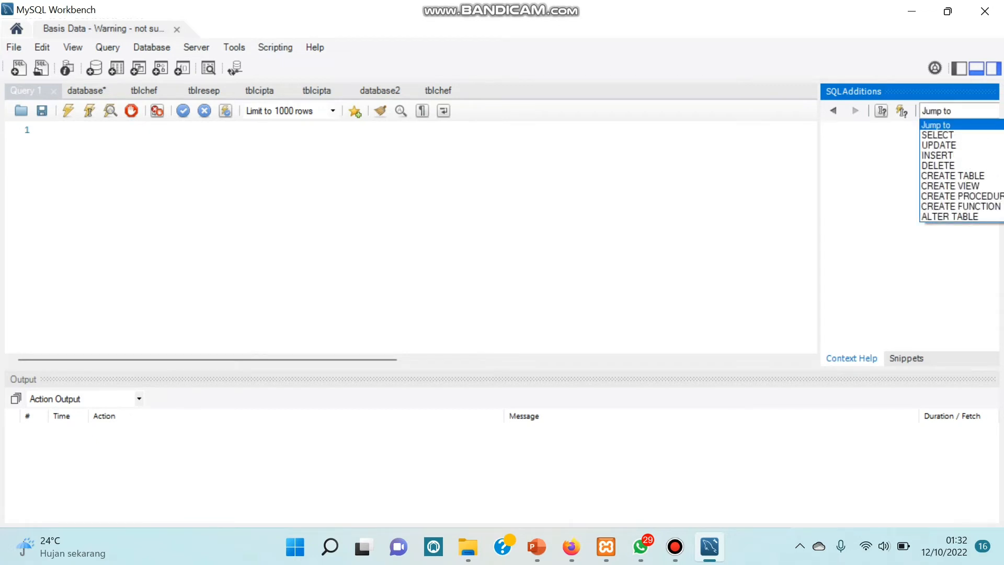
key(Down)
key(Down)
key(Up)
key(Up)
key(Escape)
click(994, 69)
click(994, 68)
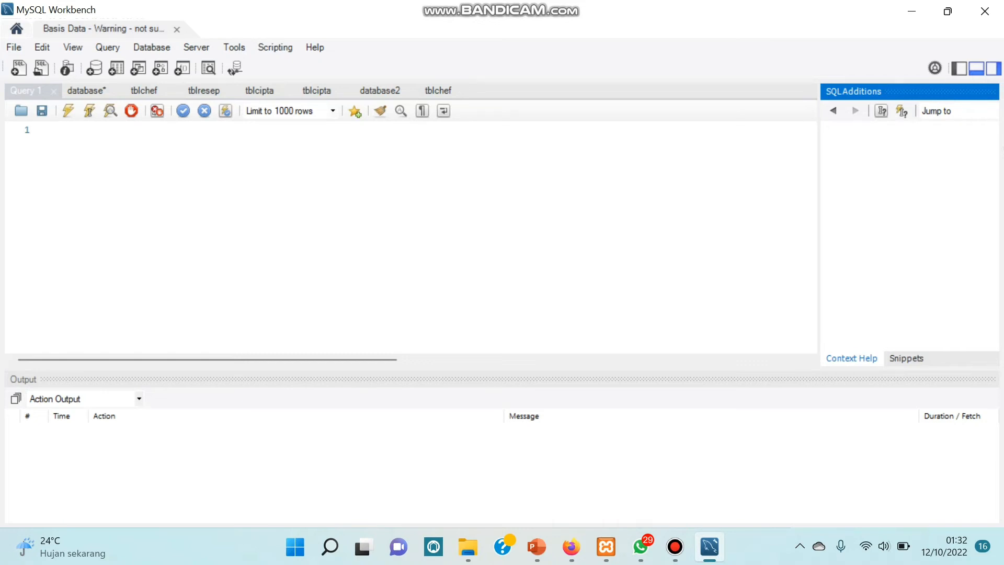
click(961, 111)
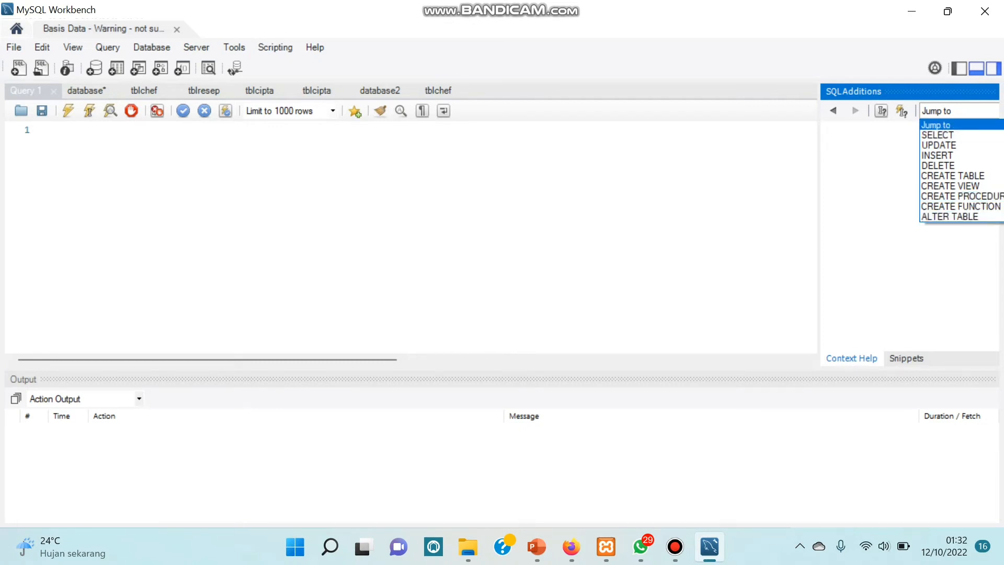
click(960, 125)
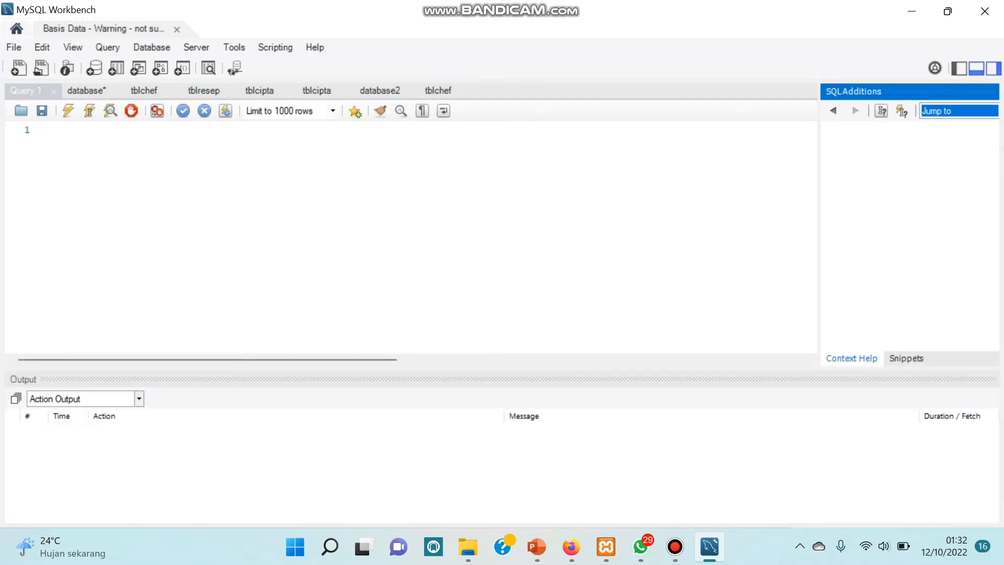
Switch the output area from Action Output to History Output
click(139, 398)
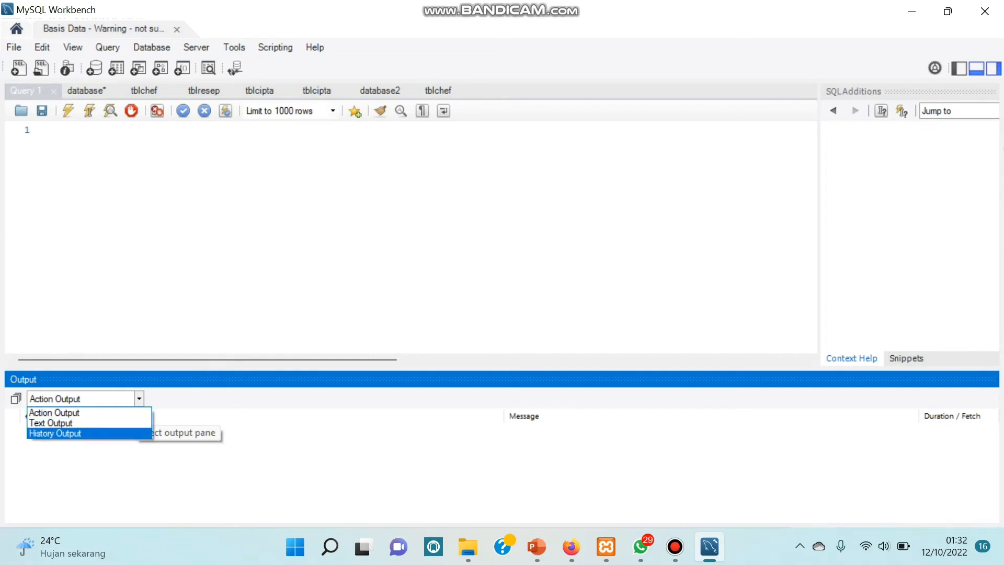
click(55, 433)
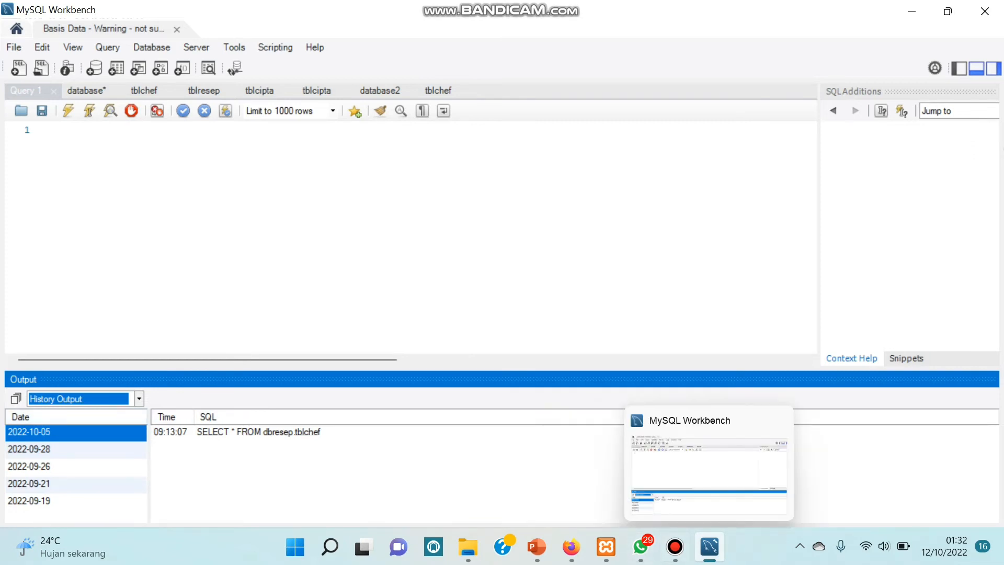
click(675, 547)
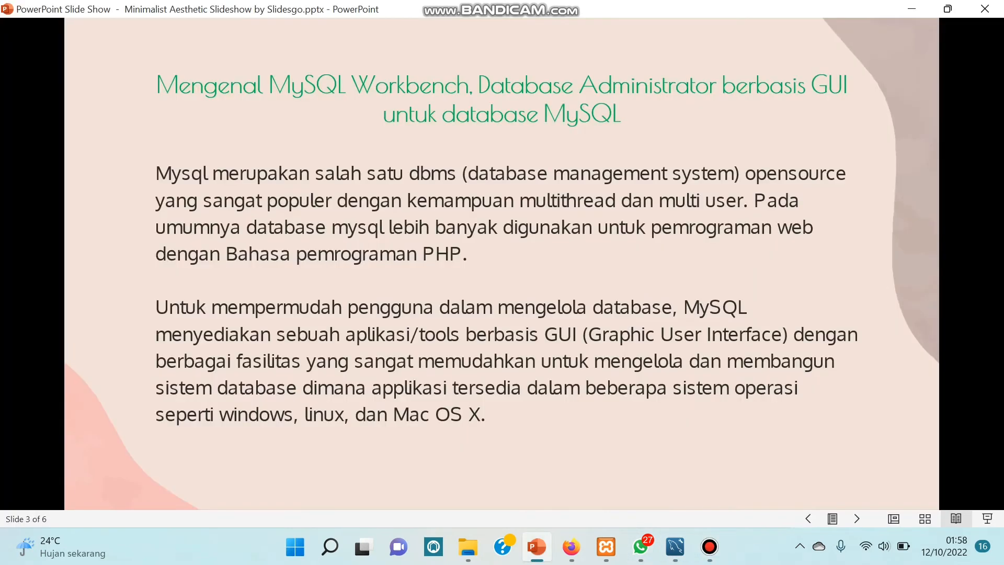